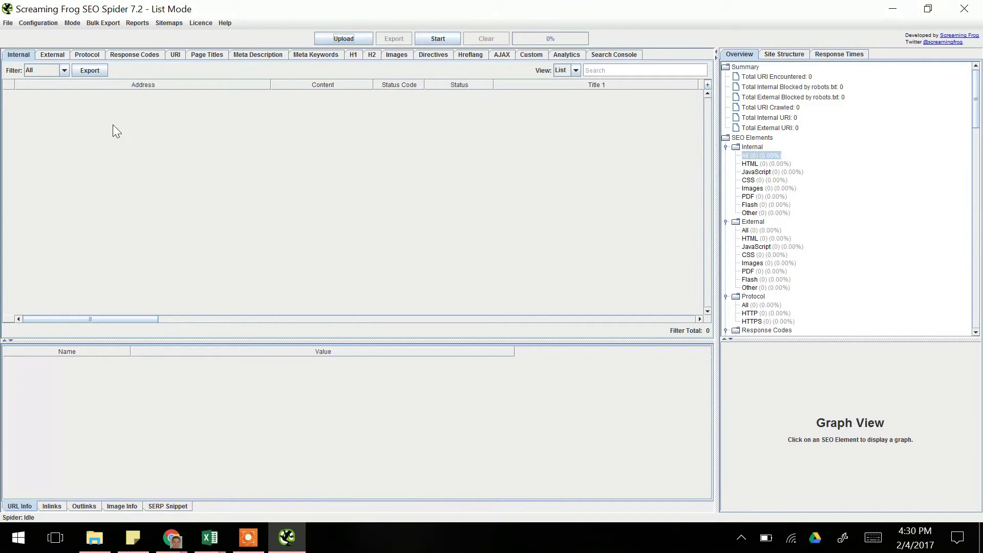
Bring the Chrome window showing the phillymag.com home page to the front.
mouse_move(171, 538)
click(130, 491)
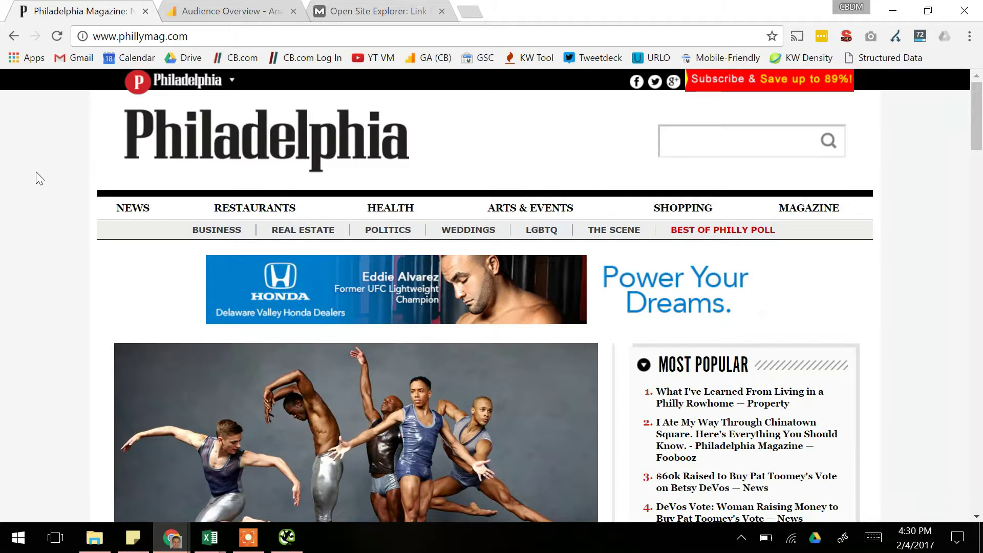
Open the Acquisition > All Traffic > Channels report in Google Analytics.
click(208, 12)
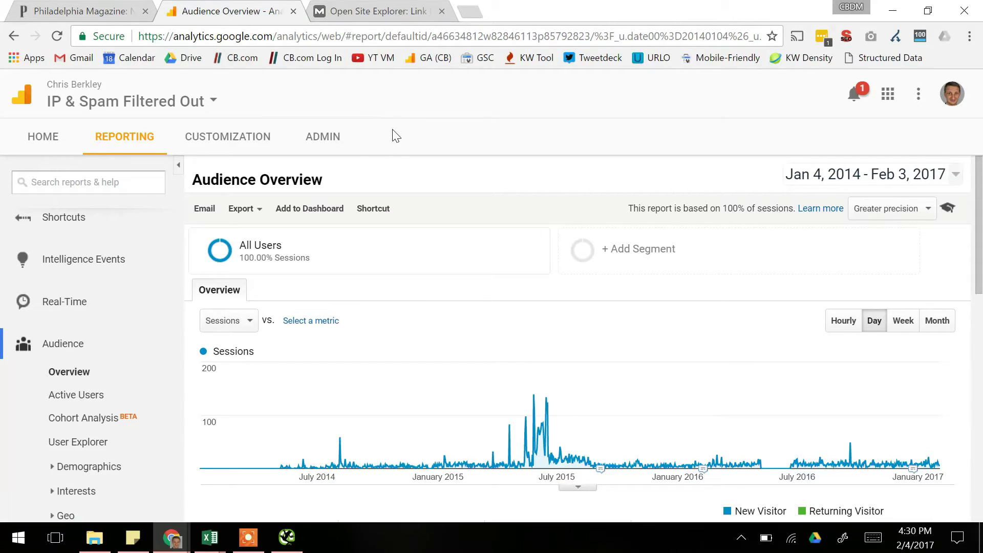
scroll(82, 317, down, 3)
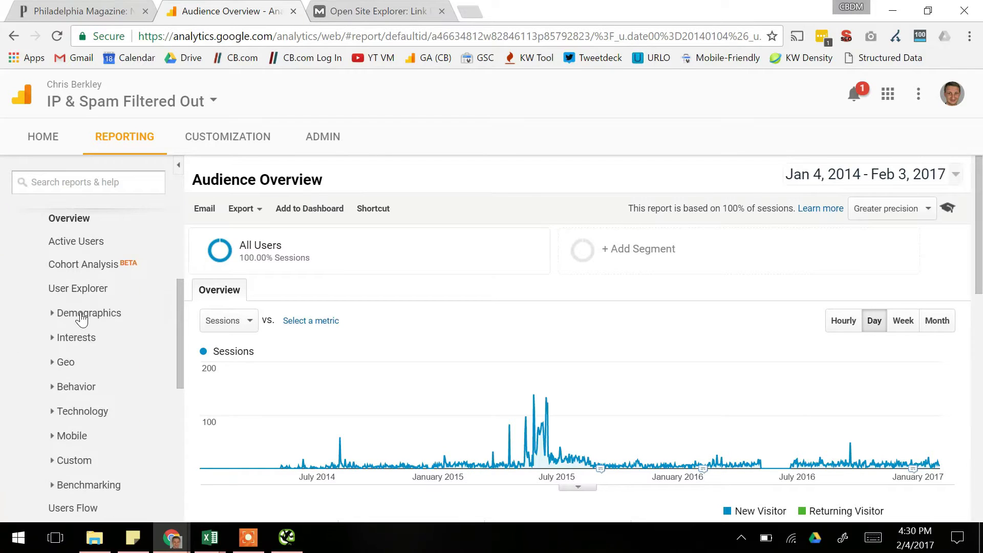
scroll(82, 318, down, 5)
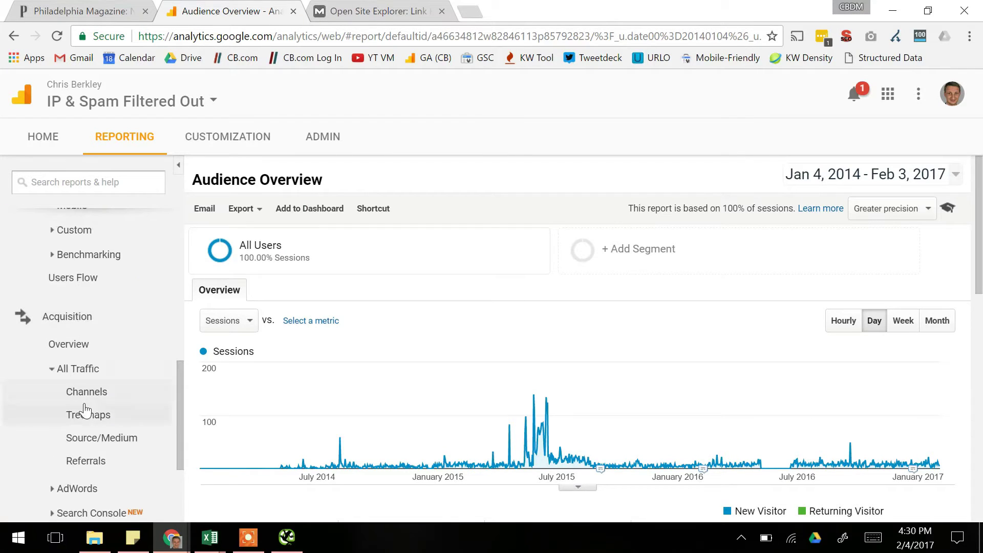
click(84, 393)
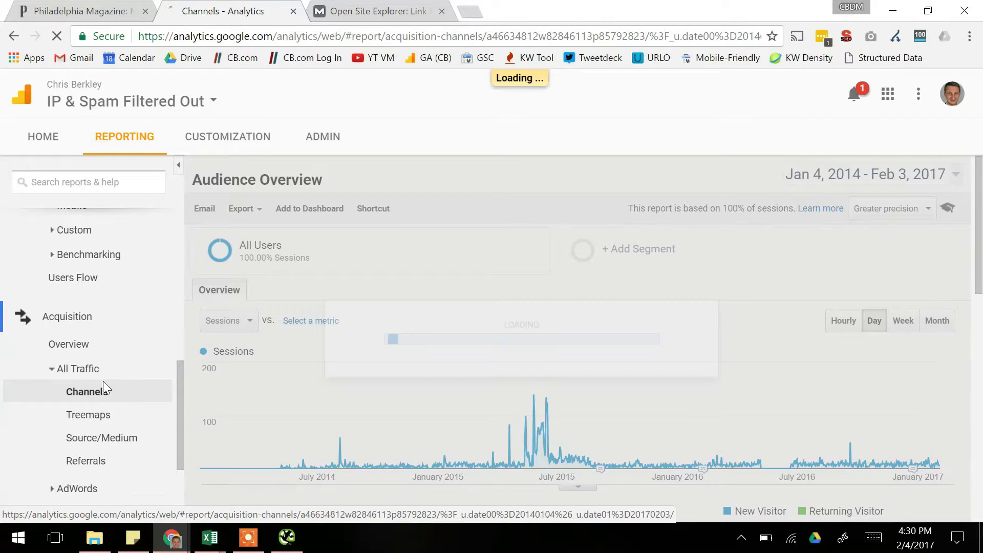
Drill into Organic Search traffic for Jan 4, 2014 – Feb 3, 2017.
scroll(103, 385, down, 3)
scroll(297, 394, down, 4)
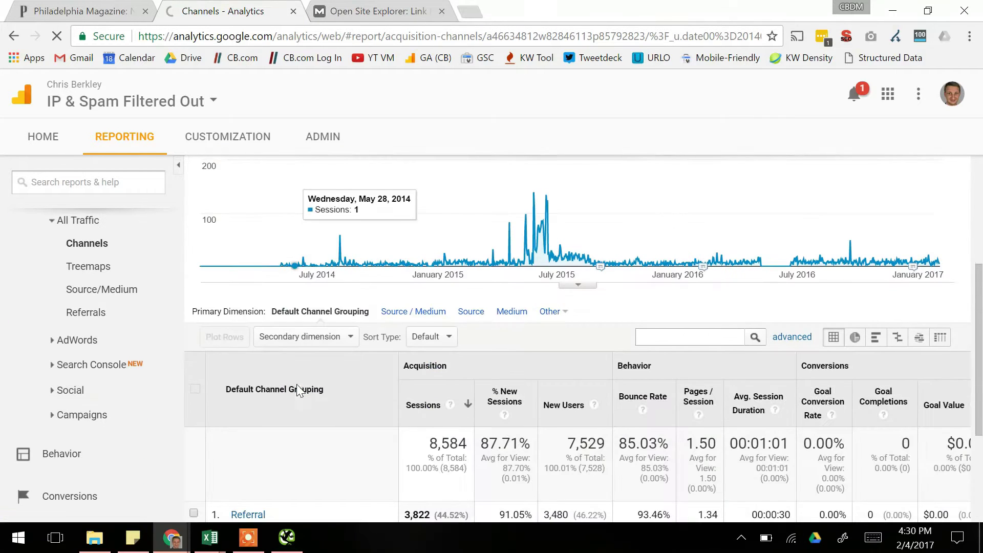
scroll(281, 444, down, 3)
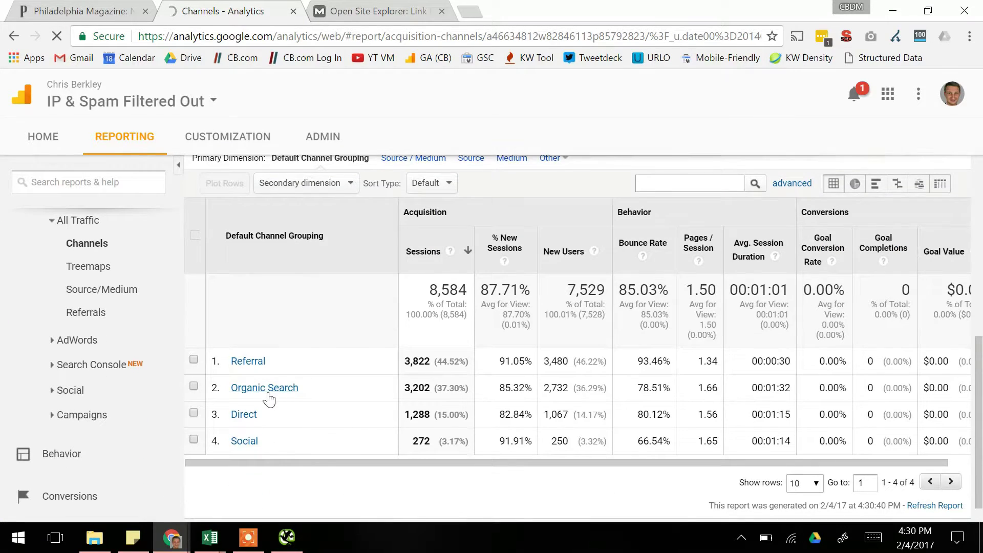
click(267, 394)
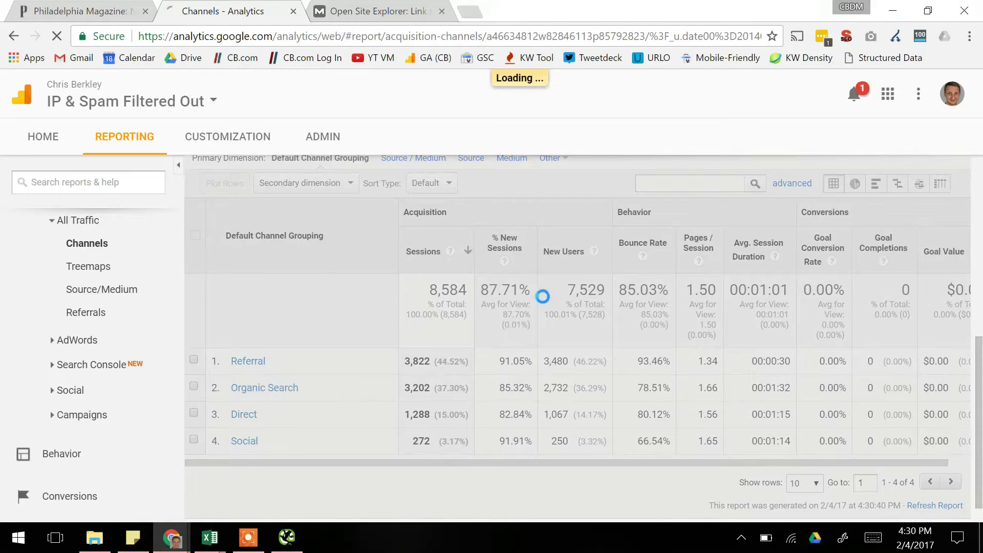
scroll(619, 284, up, 10)
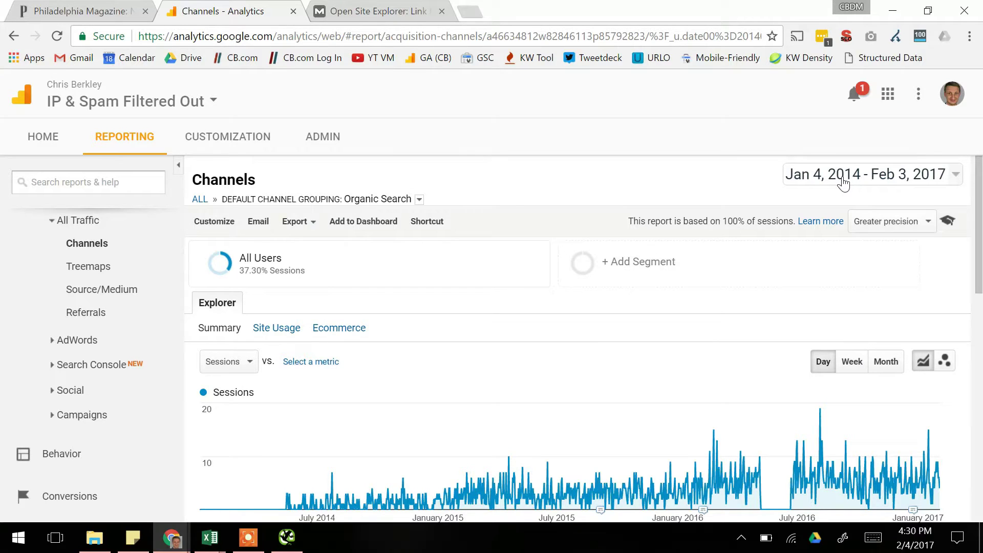
Break Organic Search traffic down by Landing Page, showing 5000 rows per page.
scroll(794, 190, down, 6)
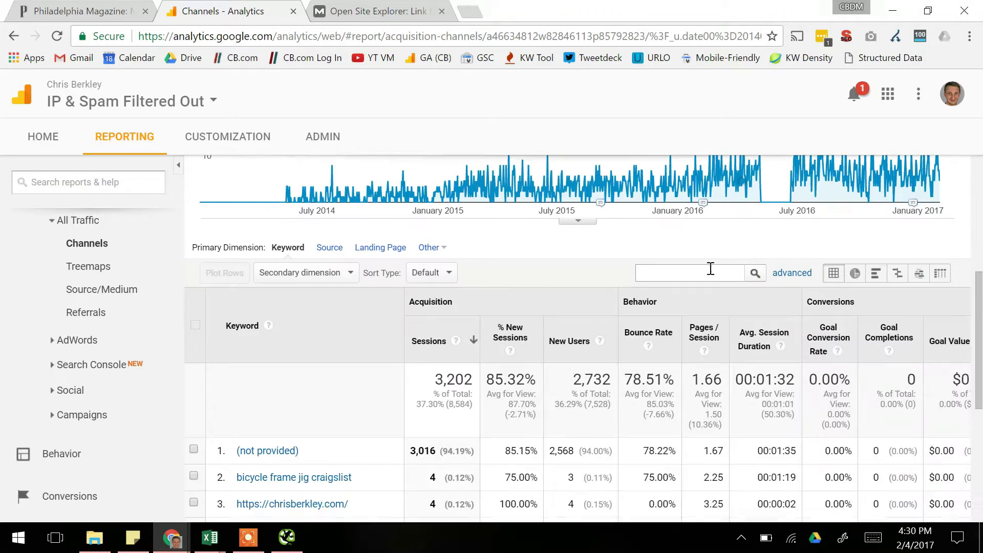
click(381, 249)
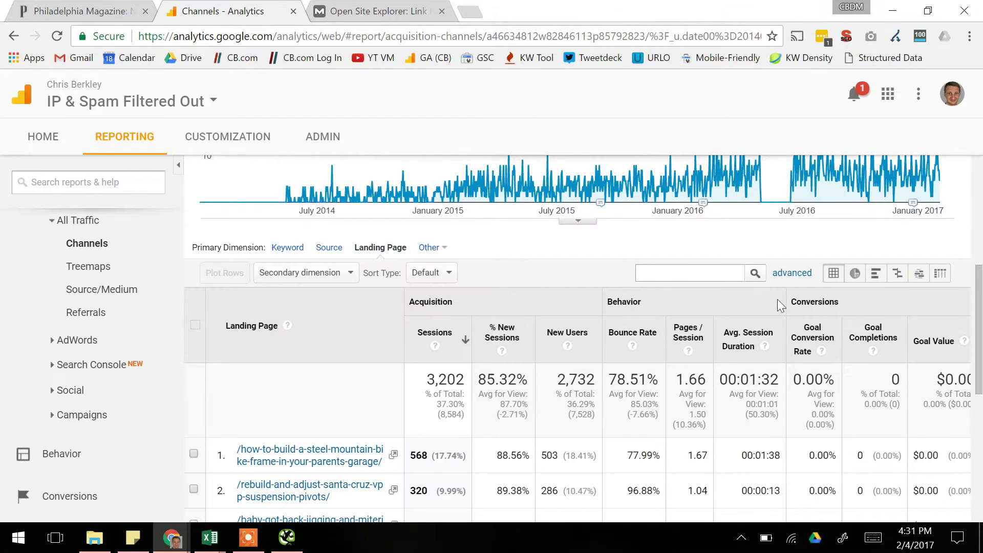
drag(977, 305, 975, 436)
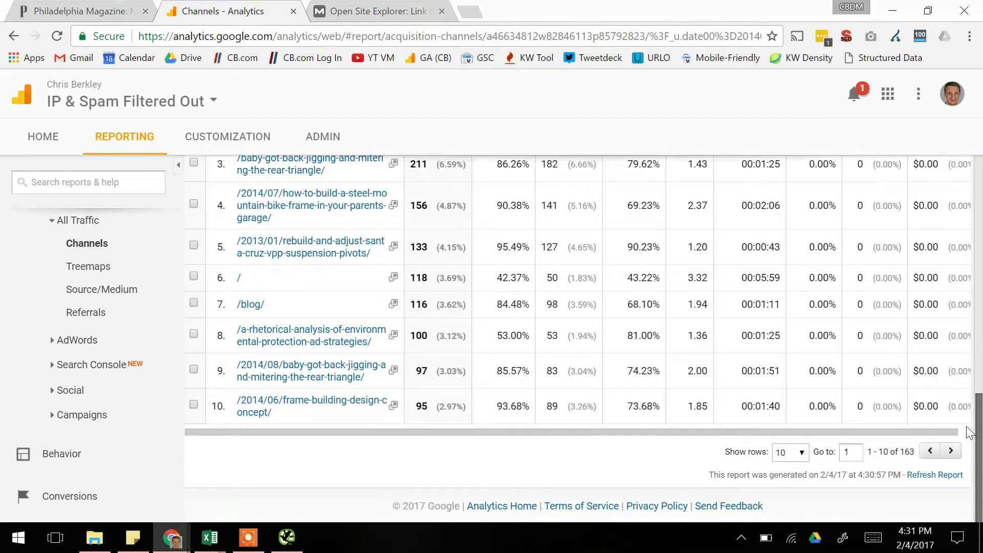
click(802, 454)
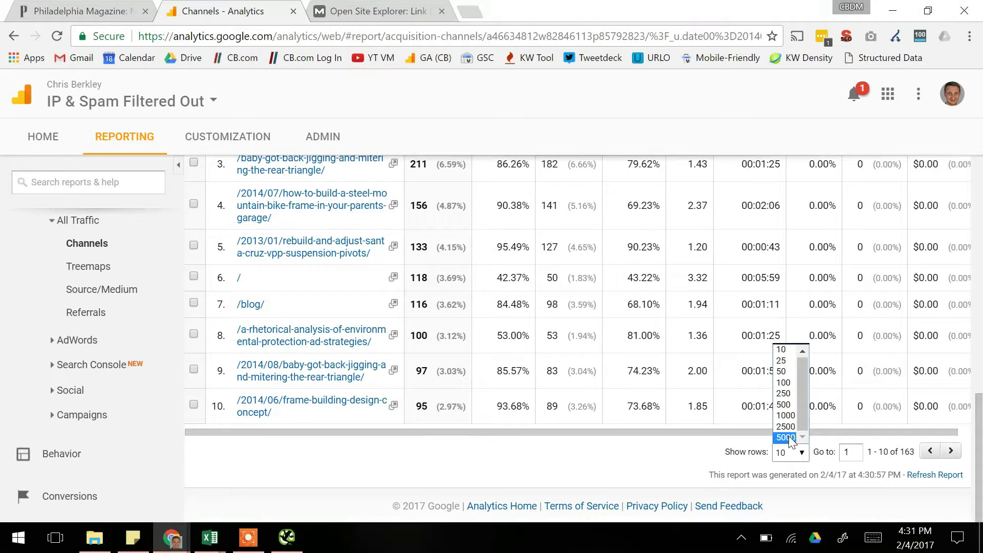
click(785, 437)
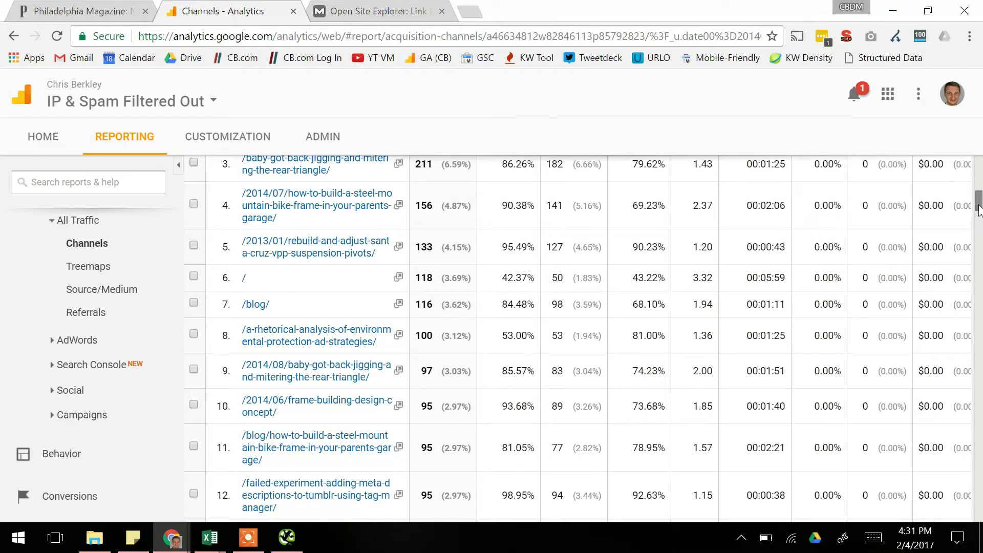
Check the Export format choices without exporting, then switch to Moz Open Site Explorer.
drag(979, 207, 979, 173)
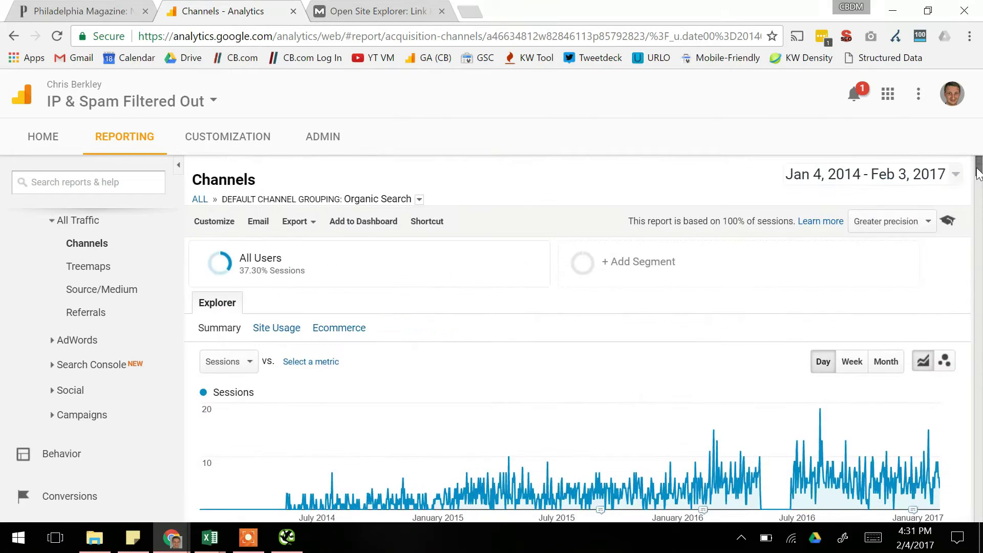
click(307, 226)
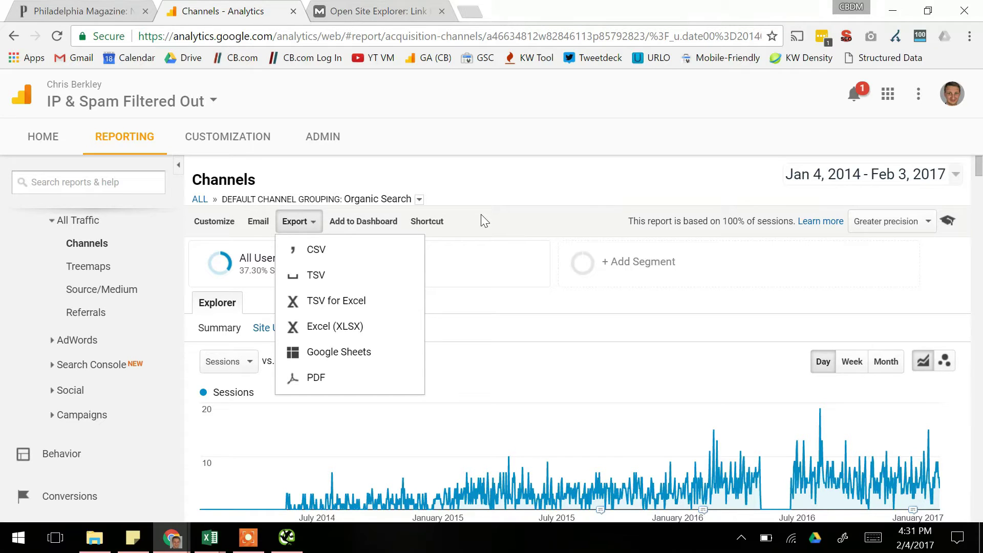
click(496, 215)
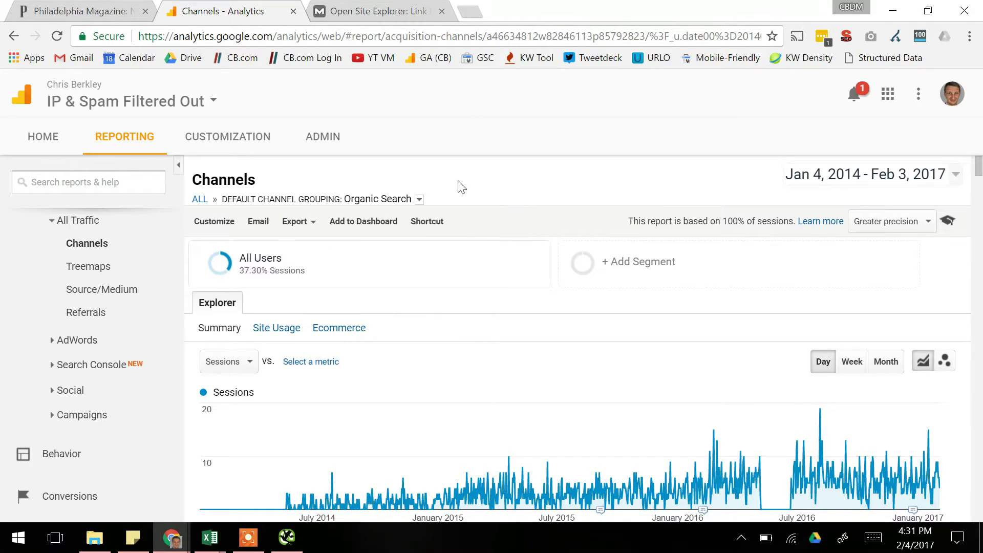
click(362, 13)
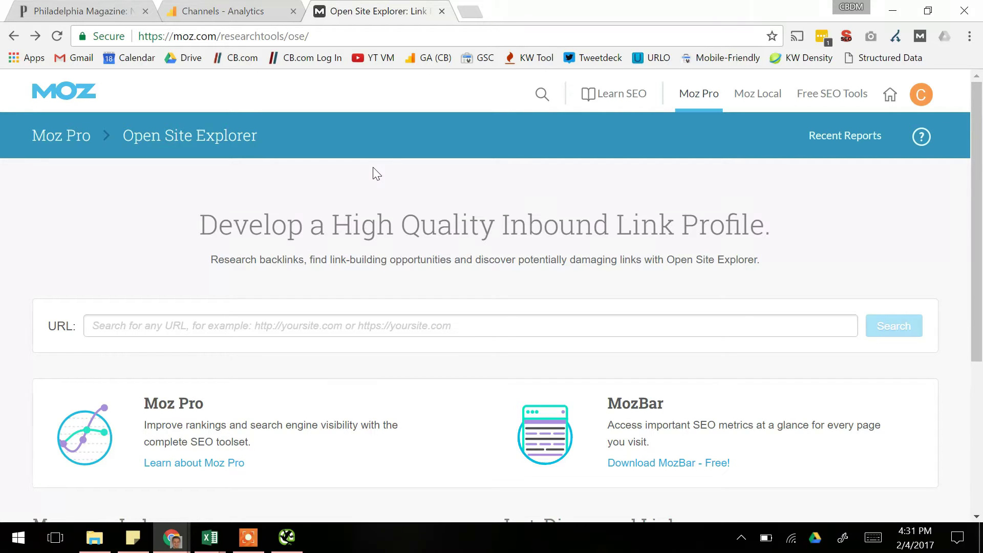
click(74, 9)
click(118, 37)
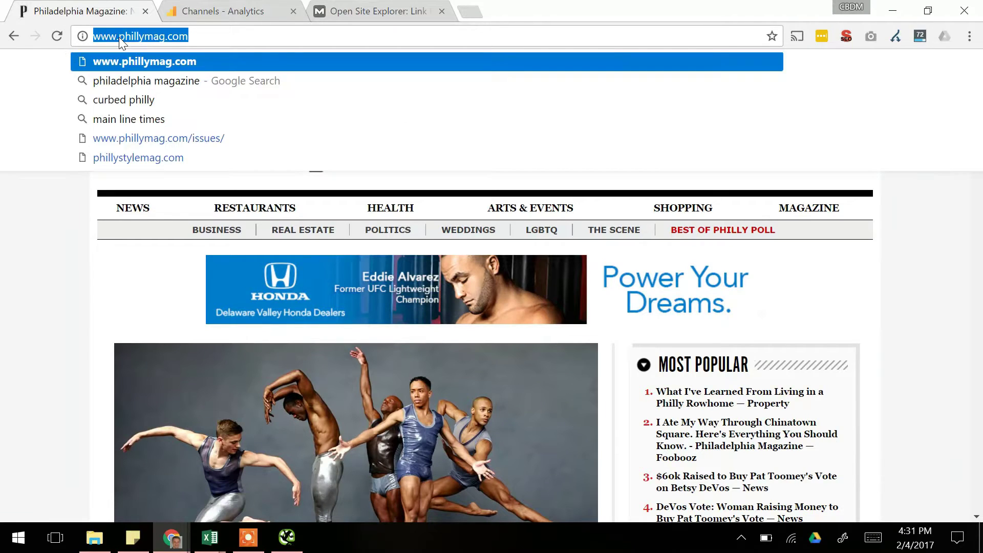
right_click(119, 38)
click(147, 96)
click(354, 9)
click(317, 322)
key(ctrl+v)
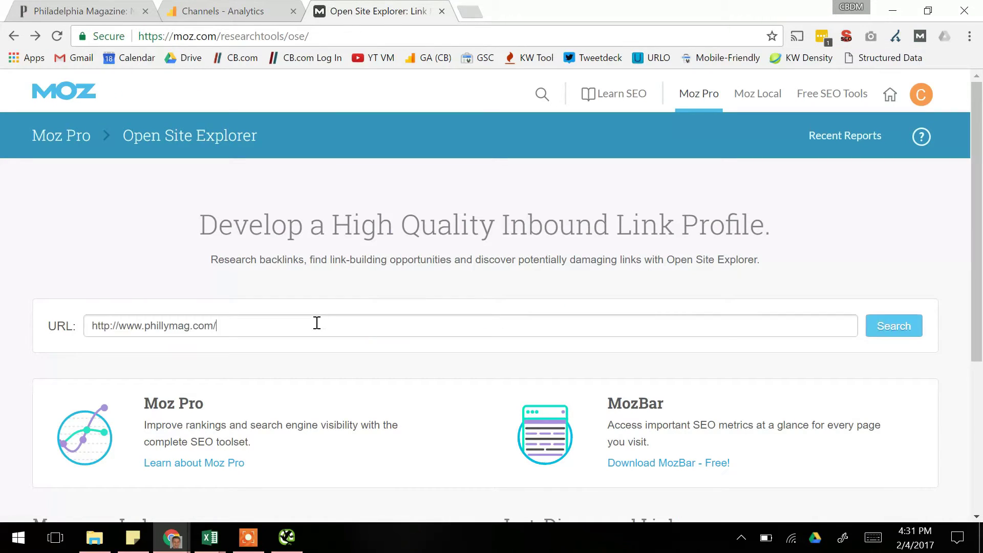
Run the Open Site Explorer link lookup for phillymag.com and review the results.
click(888, 328)
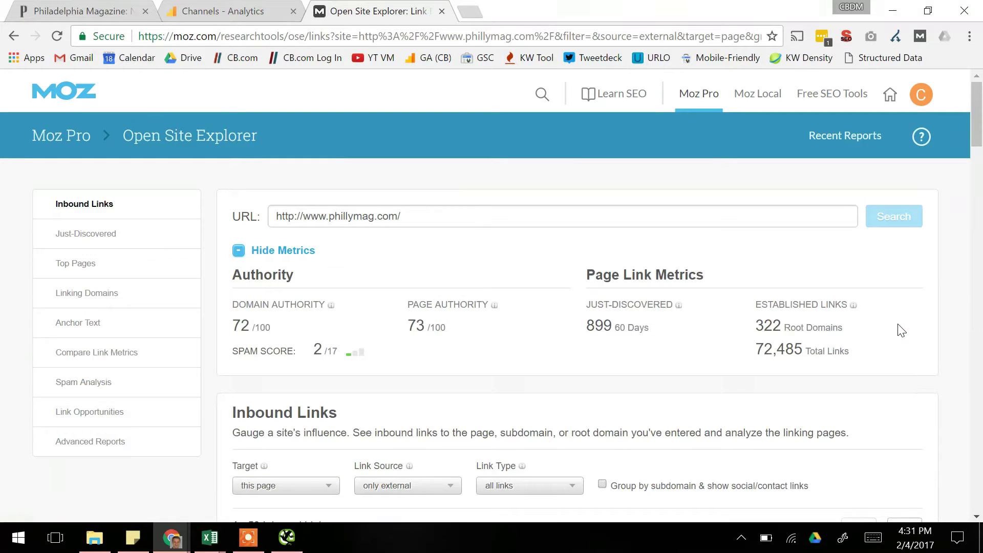
scroll(512, 264, down, 2)
scroll(513, 267, down, 3)
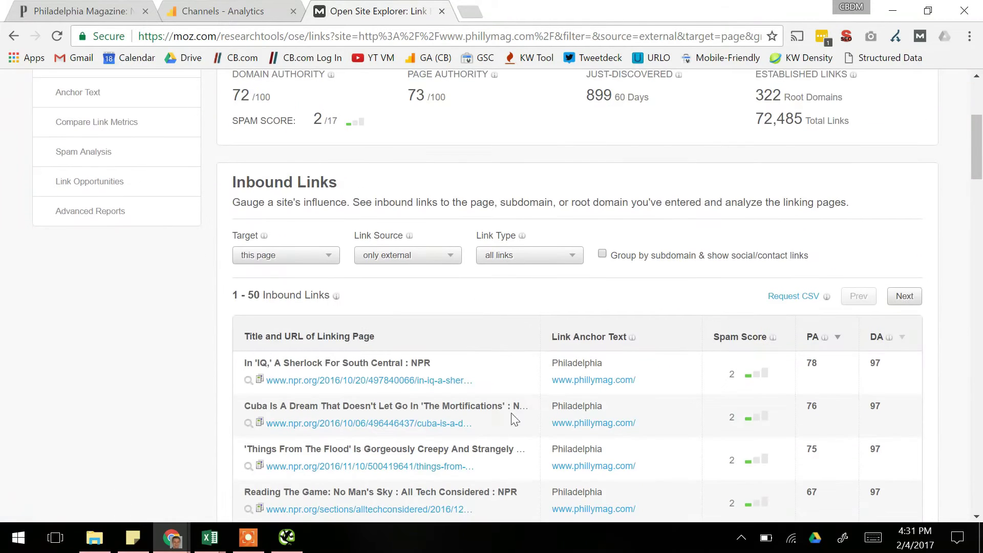
scroll(468, 388, up, 2)
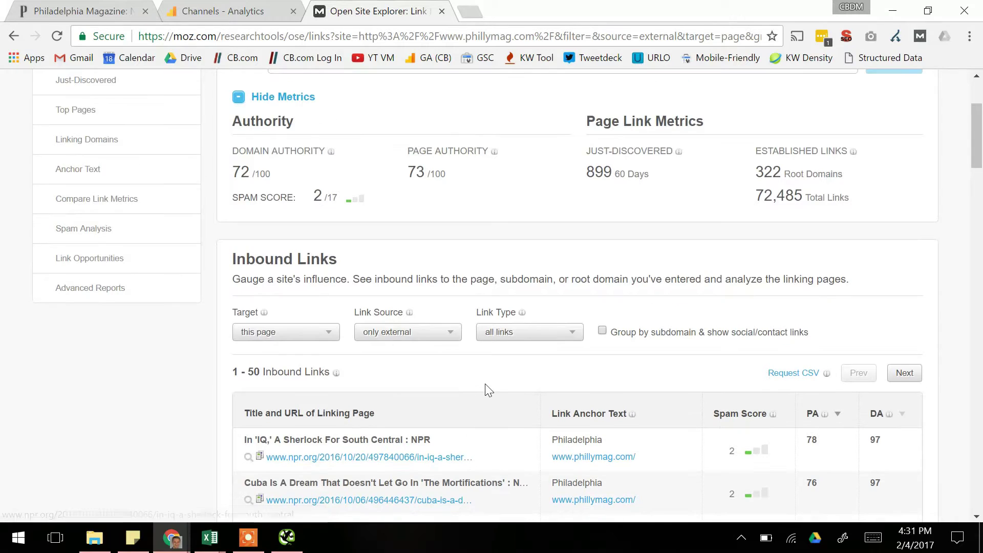
Filter inbound links to Target 'this root domain' and Link Type 'link equity'.
click(321, 338)
click(288, 419)
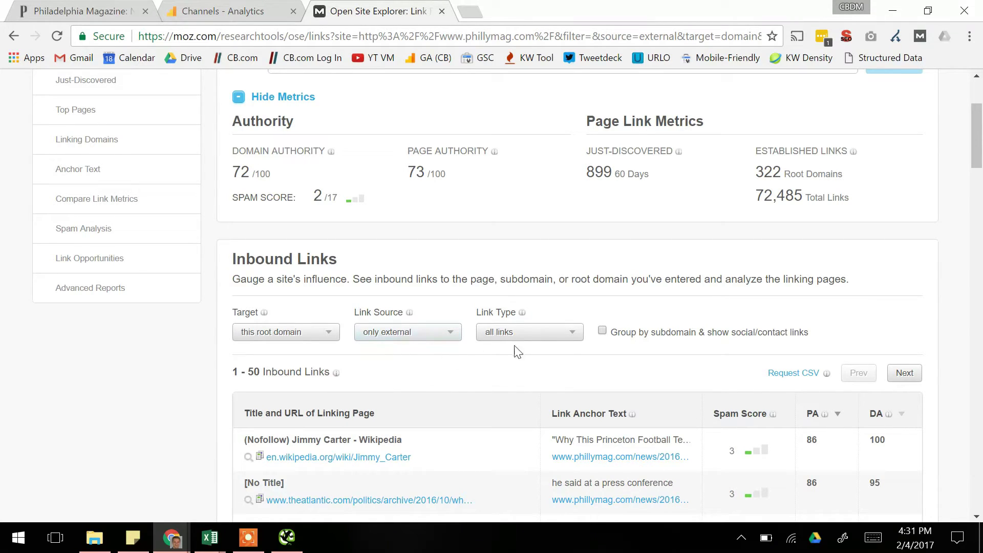
click(542, 341)
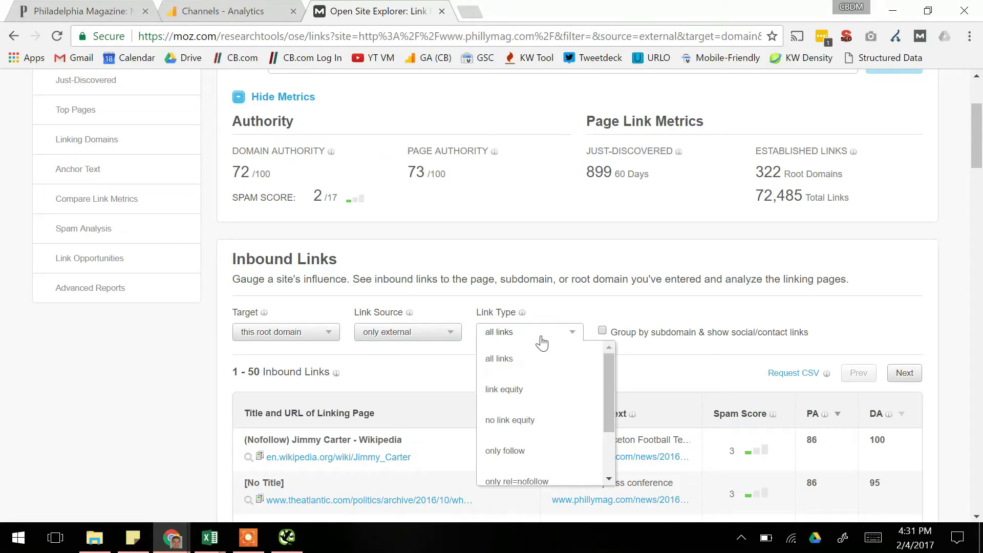
click(521, 391)
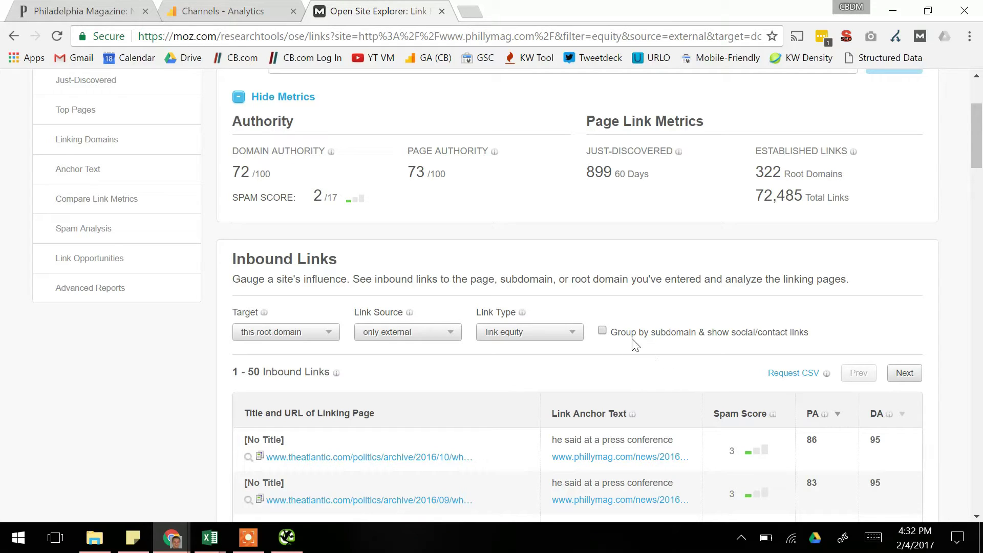
click(286, 536)
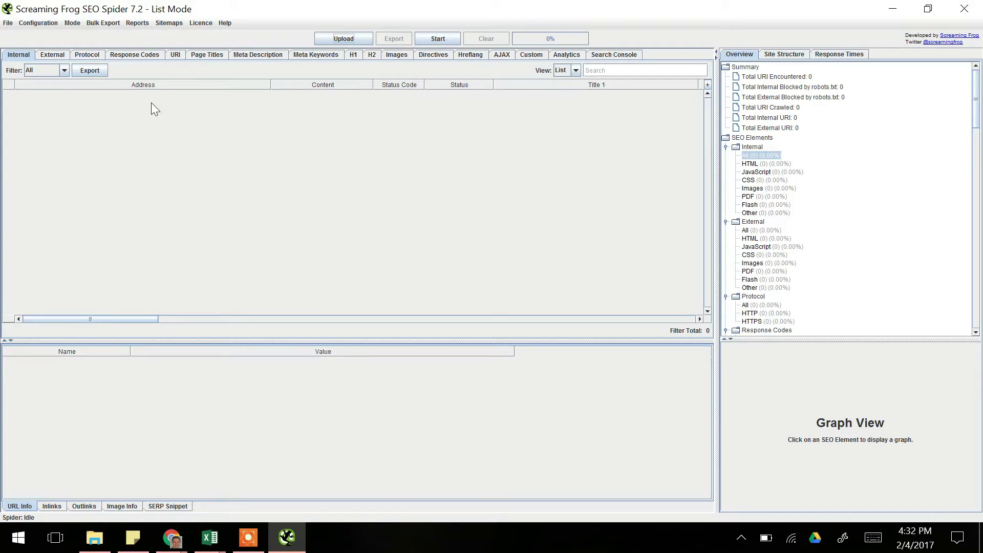
Keep List mode, enable Always Follow Redirects under Spider > Advanced, and open robots.txt settings.
click(71, 23)
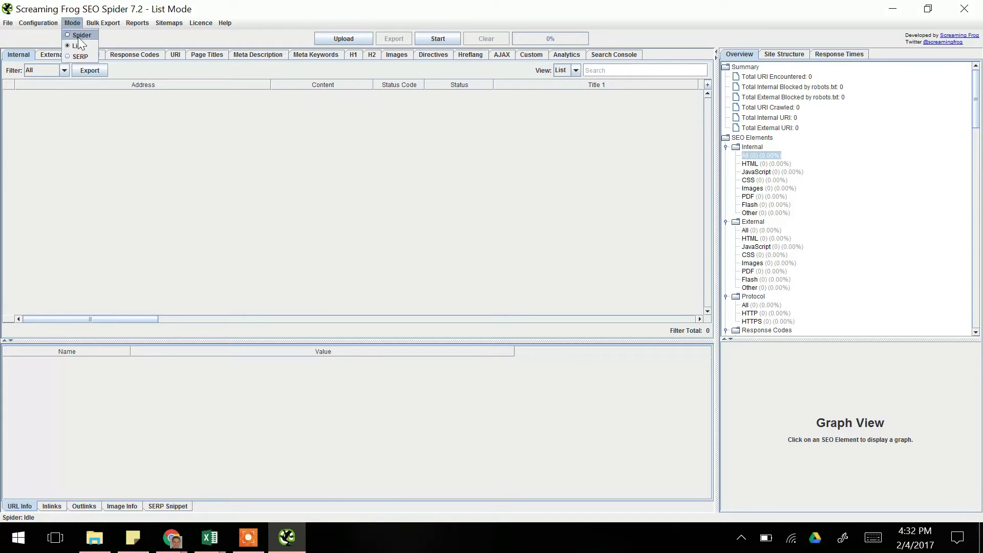
click(77, 45)
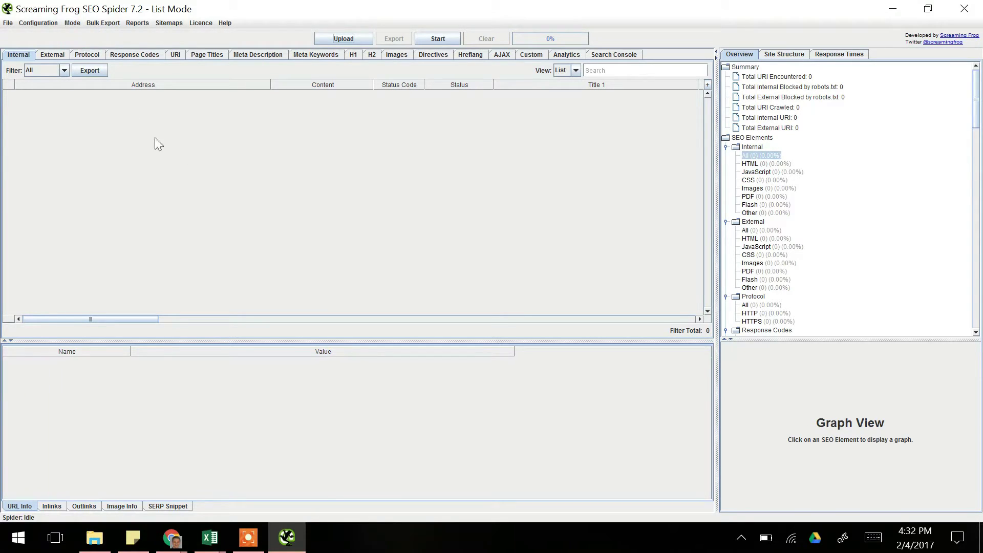
click(44, 24)
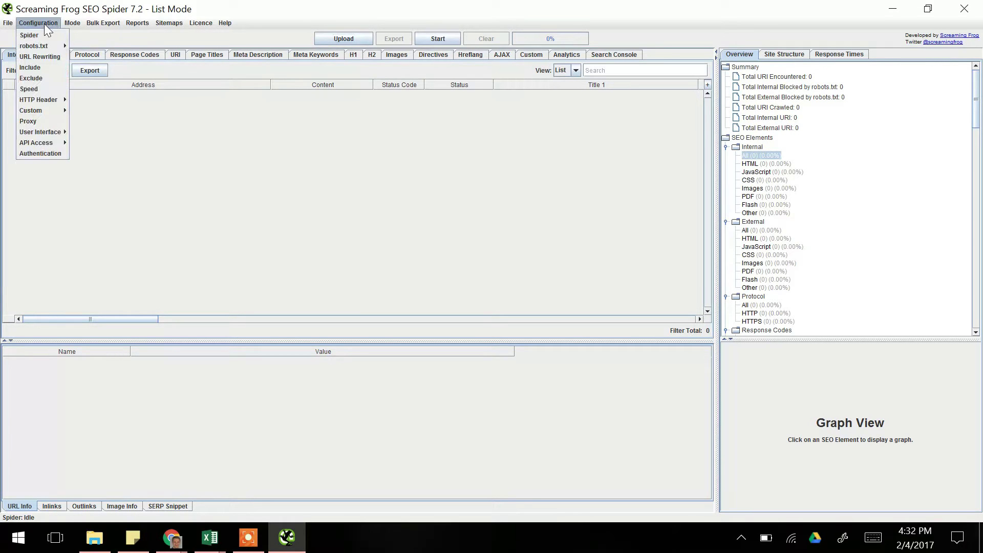
click(48, 35)
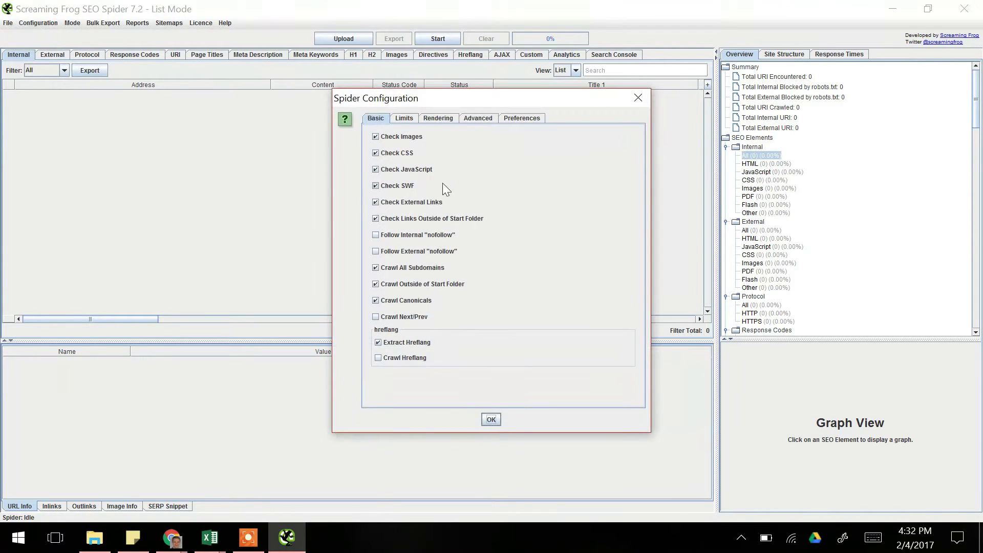
click(476, 120)
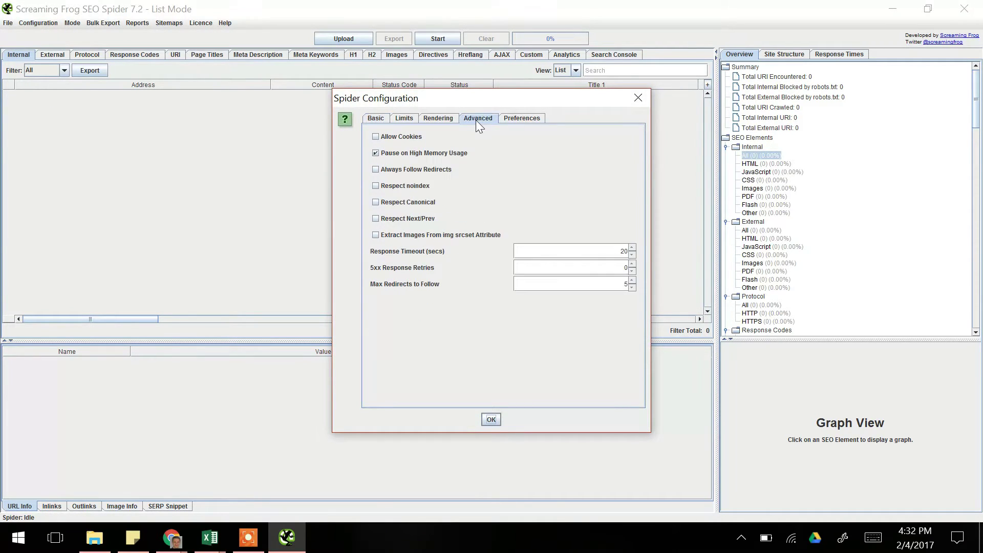
click(376, 169)
click(491, 420)
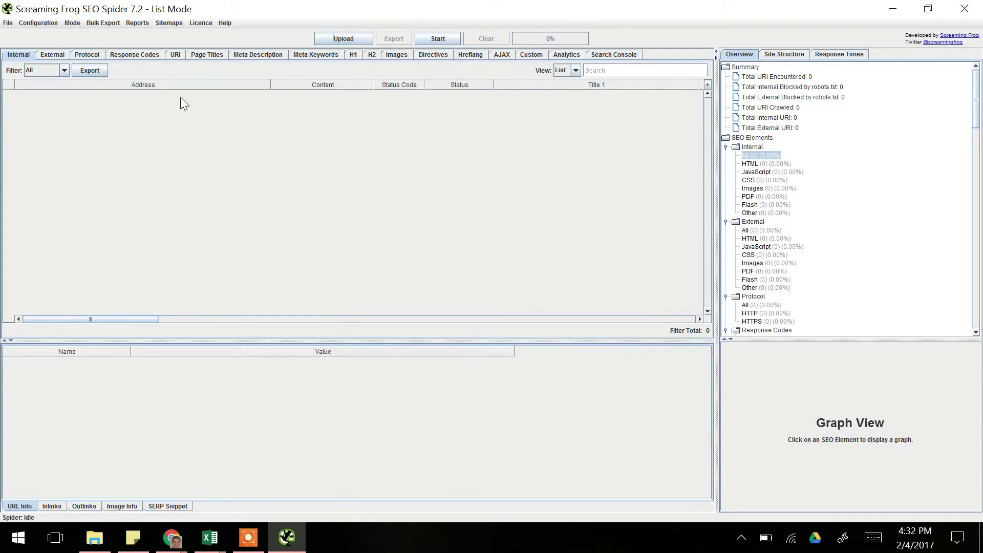
click(41, 23)
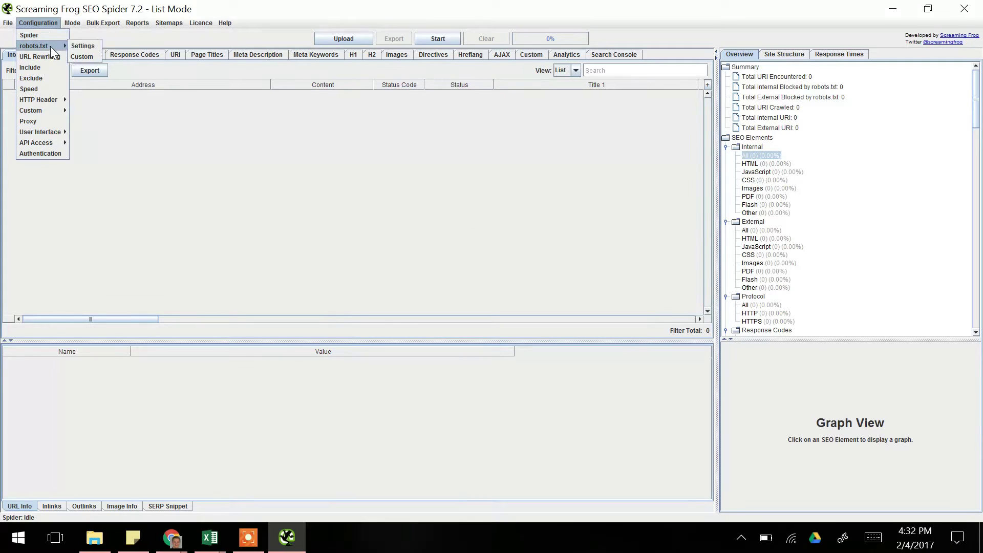
click(84, 45)
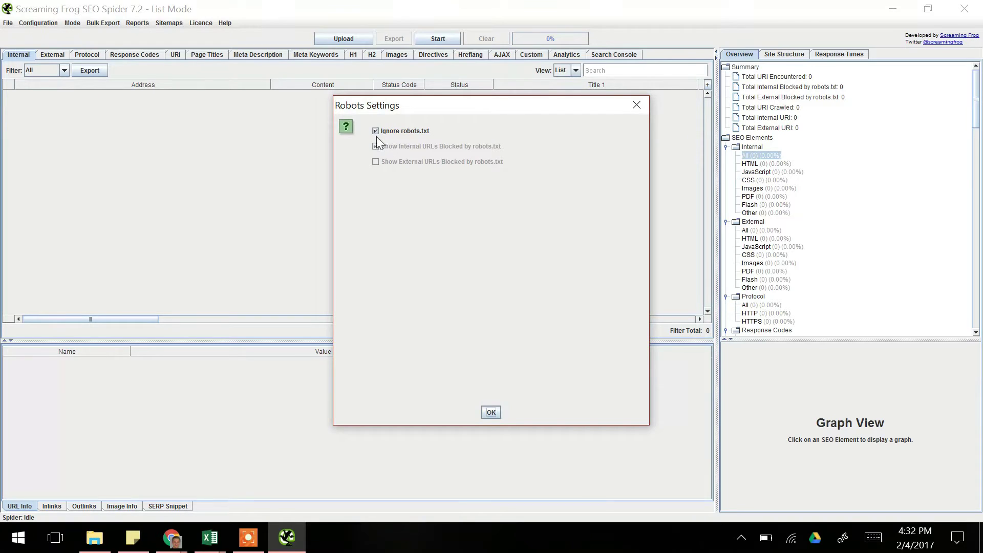
Apply the robots.txt settings, then copy Target URLs J7:J1006 from the inbound links workbook.
click(491, 412)
mouse_move(210, 537)
click(162, 467)
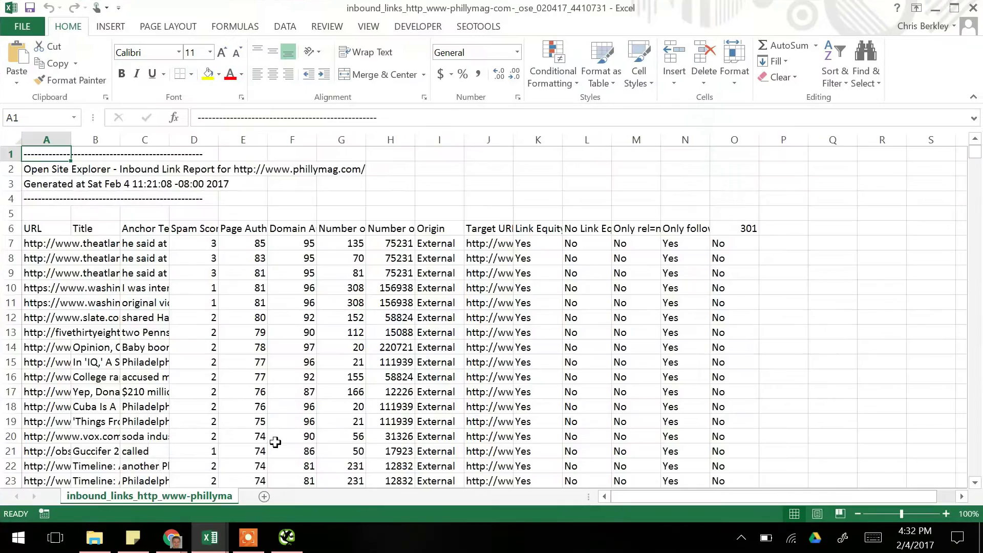
click(500, 243)
drag(975, 154, 977, 474)
scroll(766, 460, down, 2)
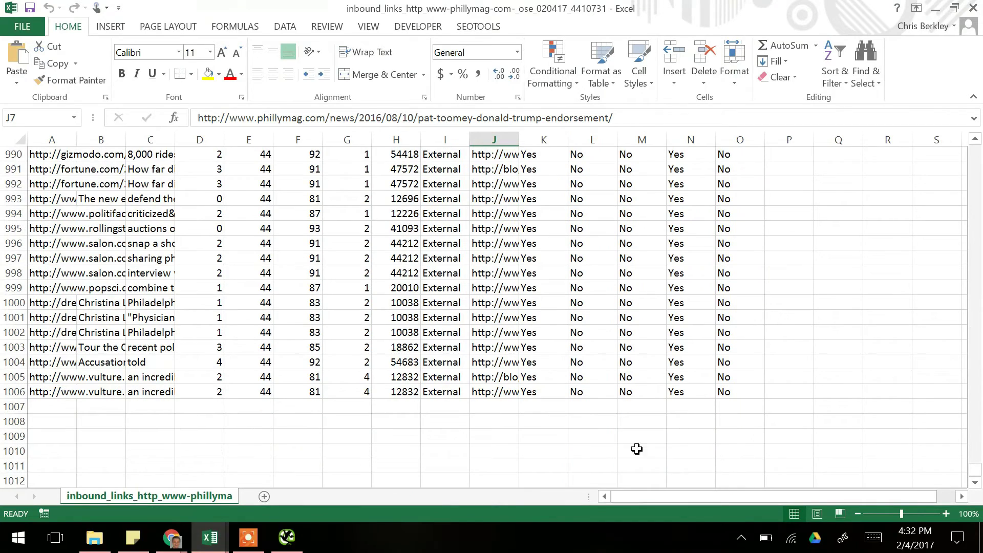
shift+click(500, 392)
right_click(501, 392)
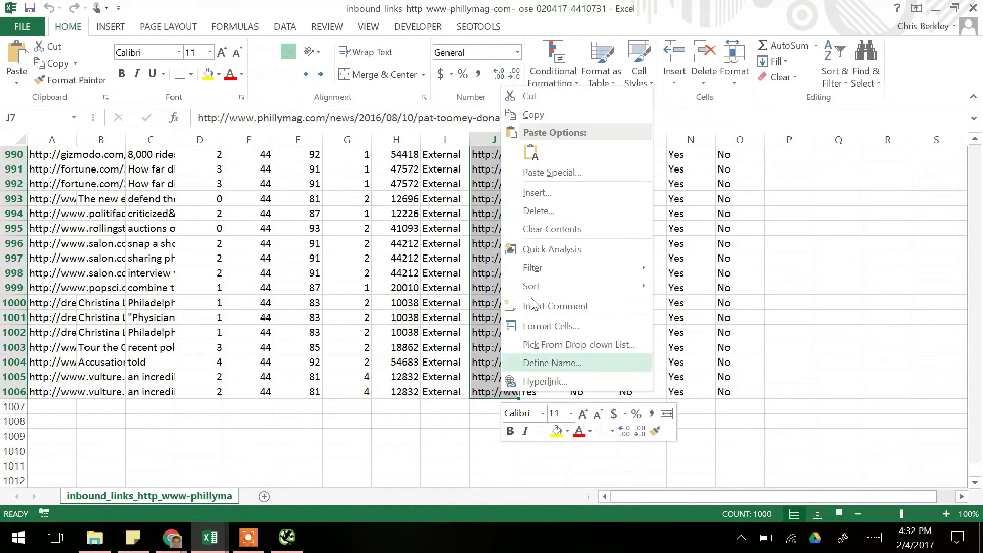
click(528, 121)
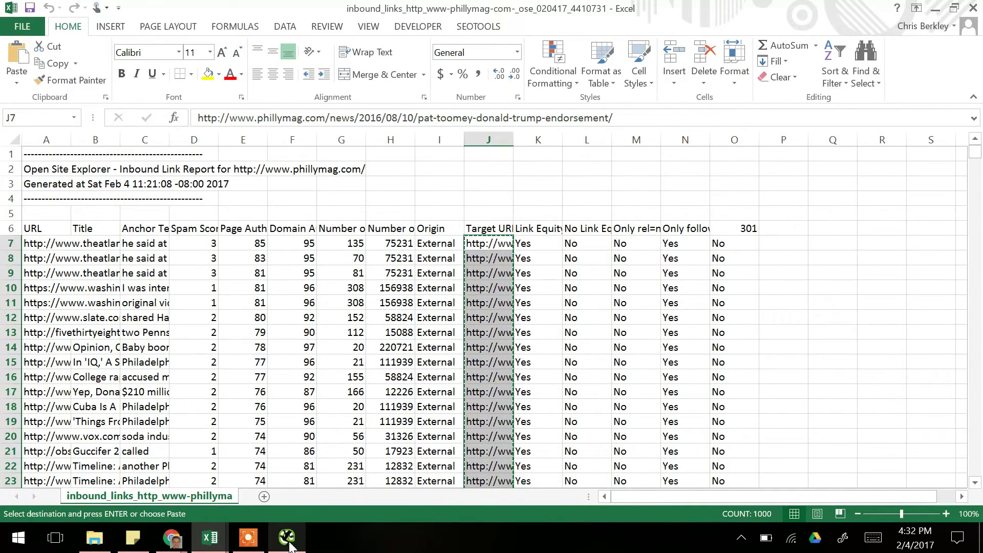
Paste the copied target URLs into Screaming Frog as the crawl list and confirm.
click(288, 542)
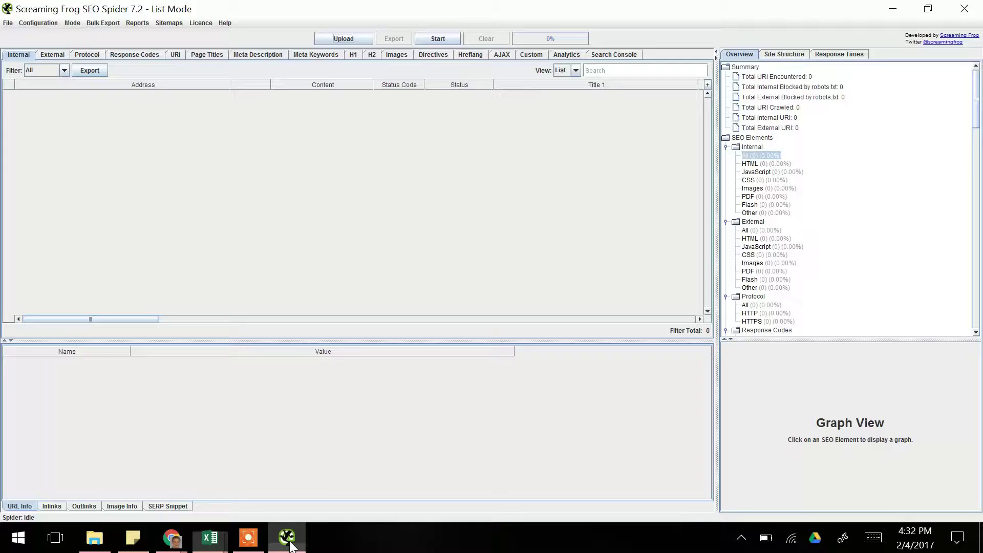
click(343, 39)
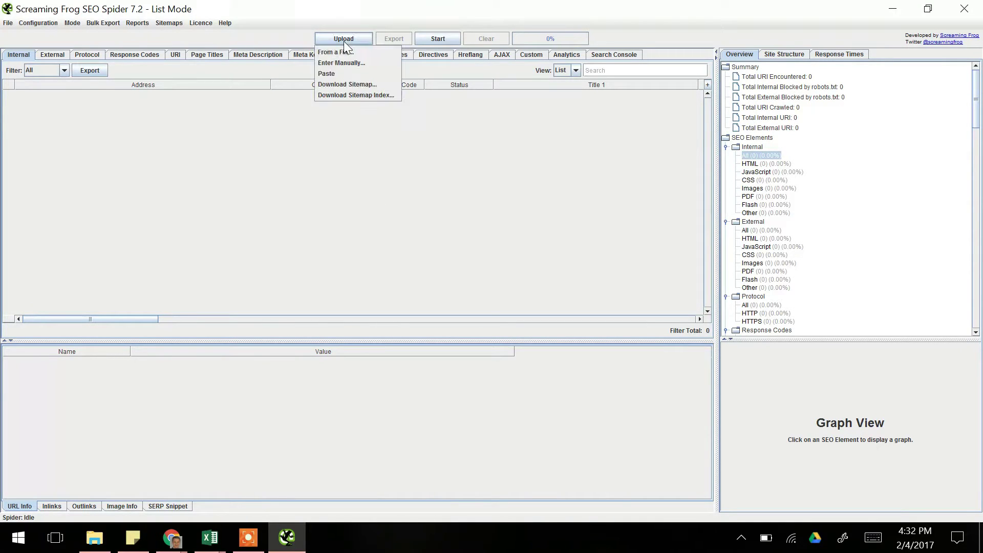
click(340, 73)
click(470, 367)
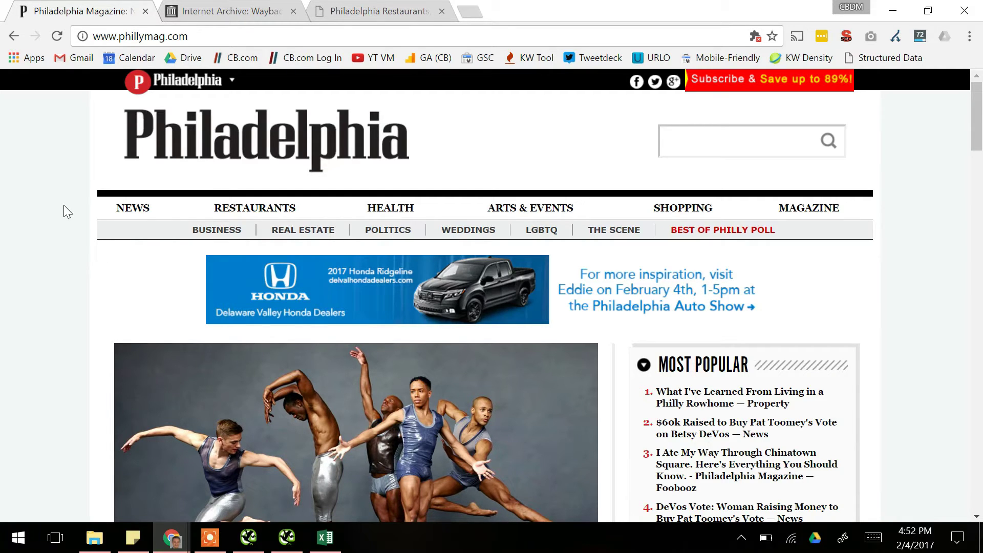
Switch Screaming Frog to Spider mode and enable Always Follow Redirects in Advanced settings.
click(249, 538)
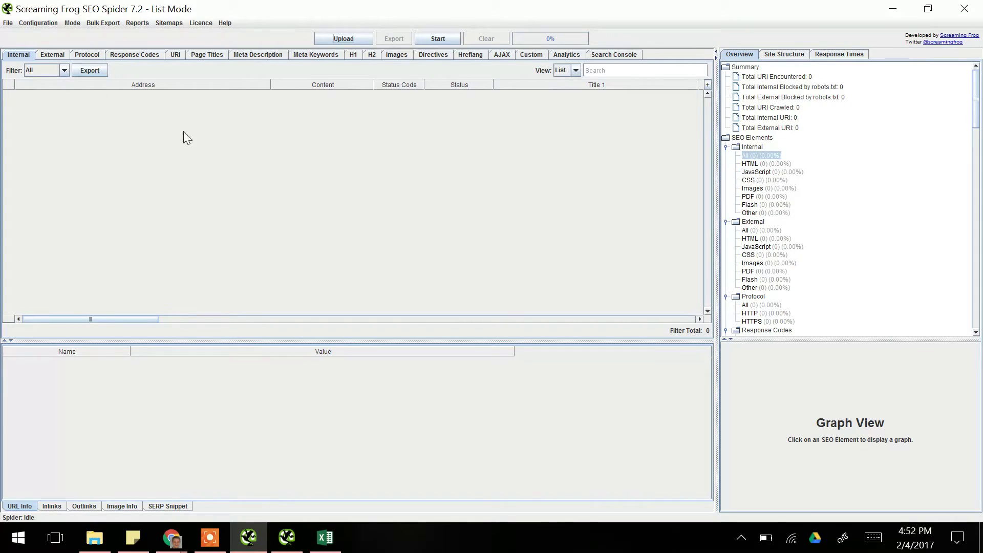
click(72, 23)
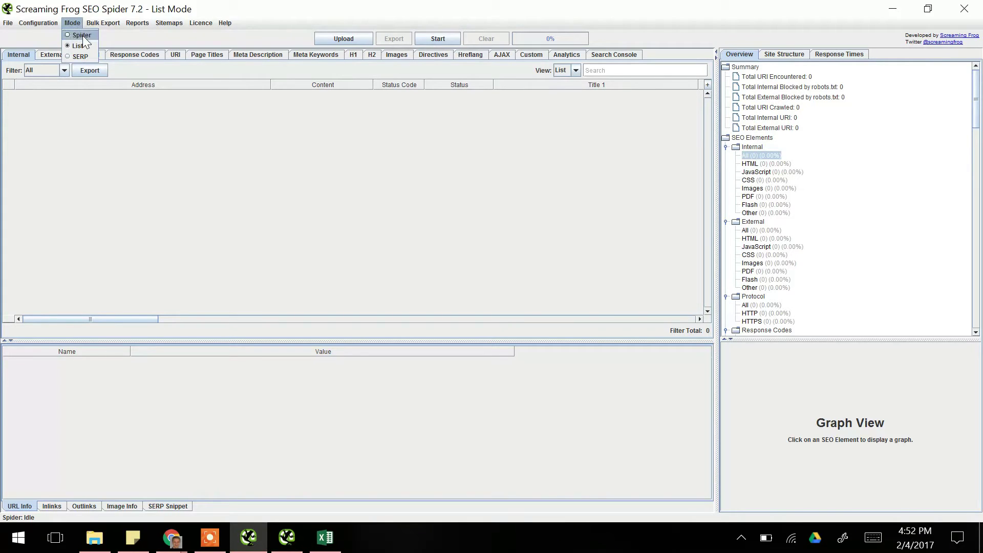
click(82, 35)
click(37, 24)
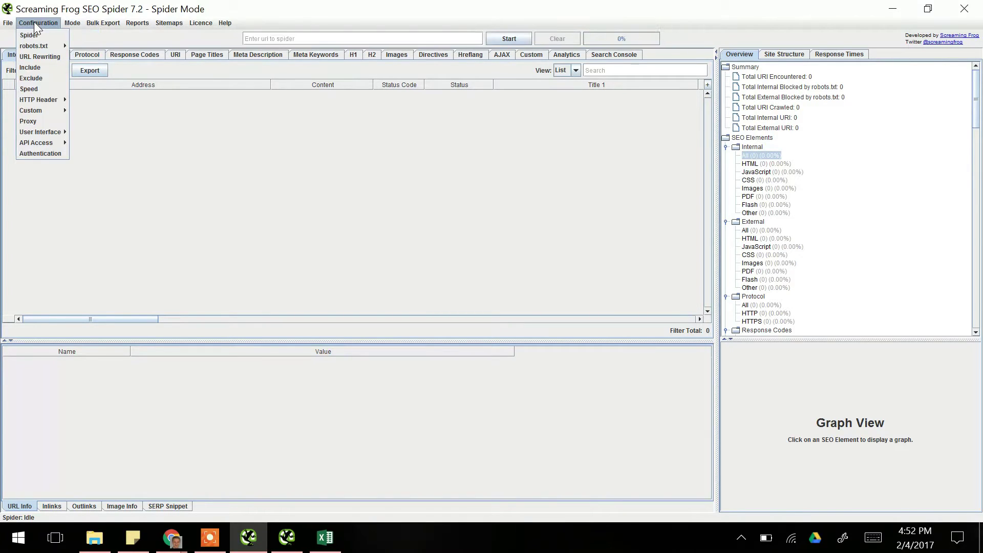
click(39, 35)
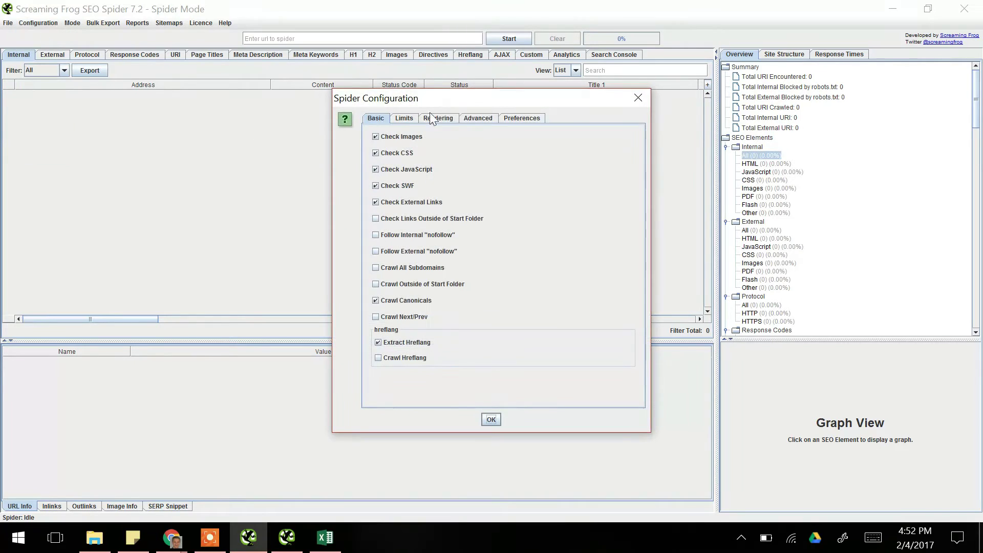
click(469, 118)
click(375, 169)
click(491, 420)
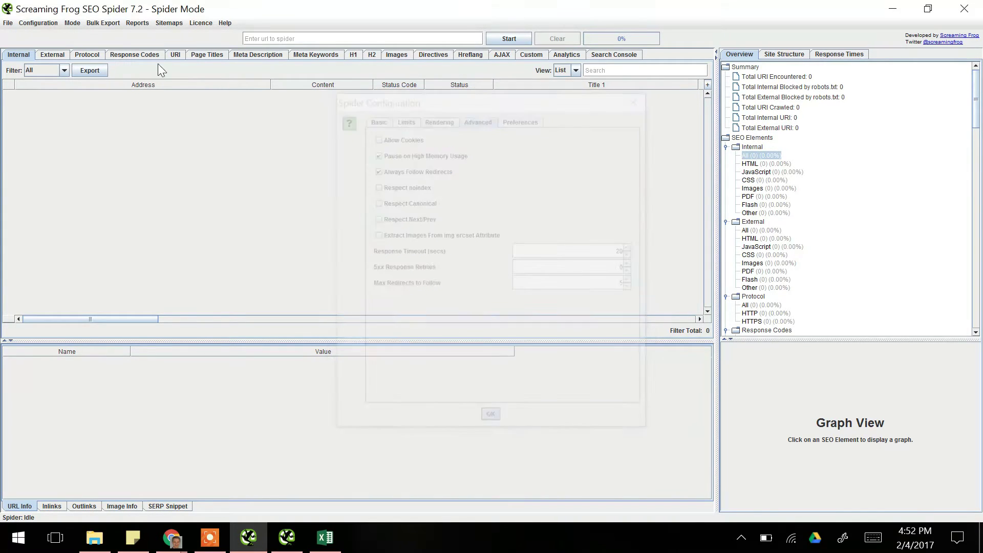
Tick Ignore robots.txt in the robots.txt settings and apply it.
click(51, 24)
mouse_move(48, 44)
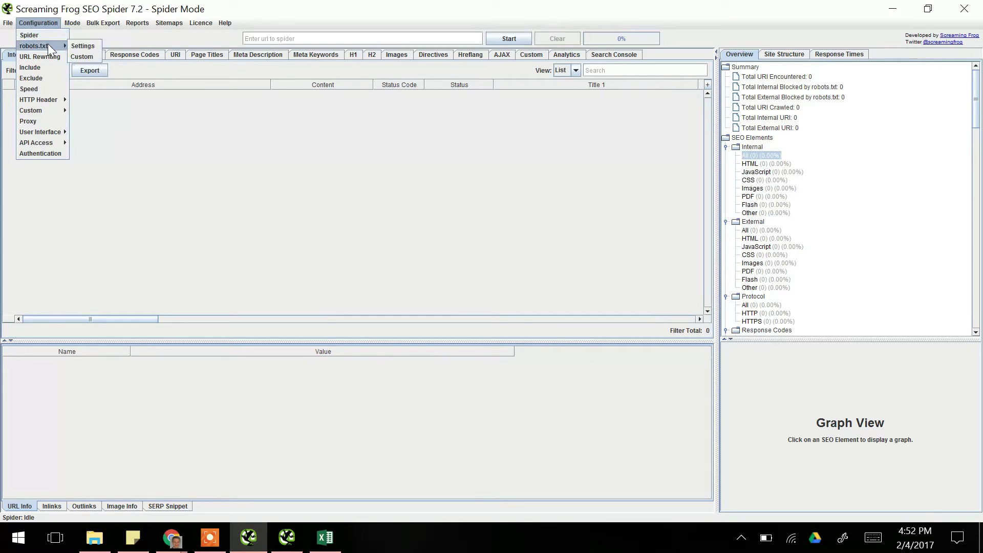
click(82, 46)
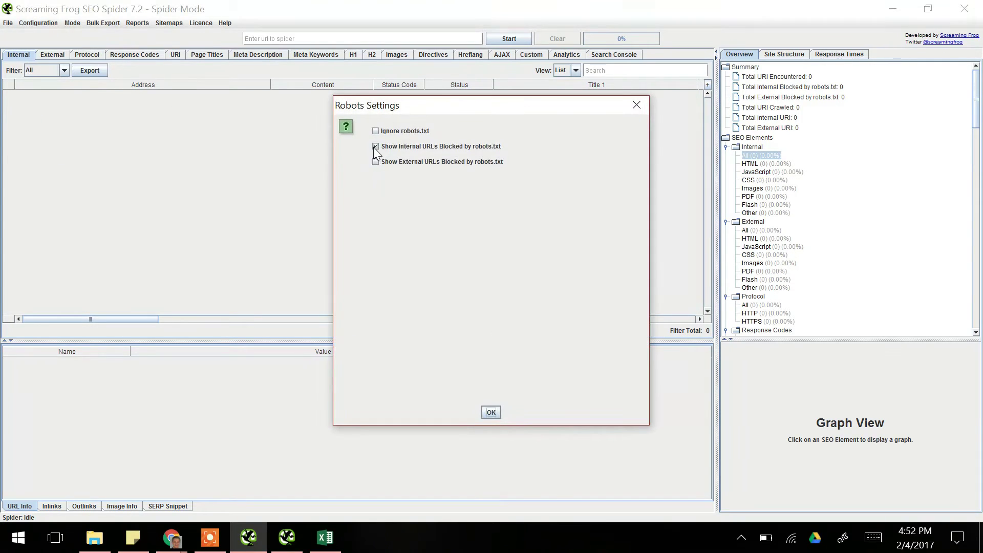
click(377, 132)
click(491, 413)
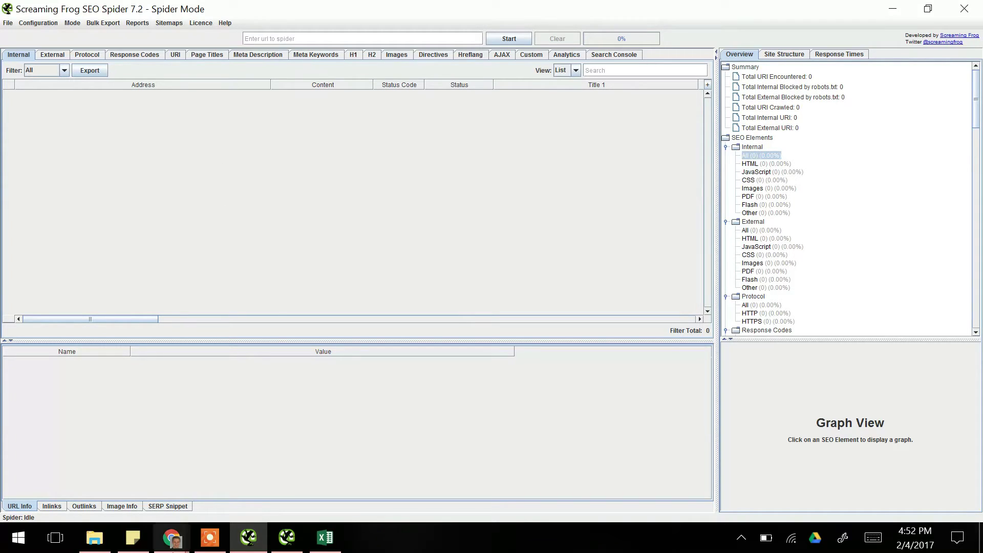
click(171, 538)
click(207, 478)
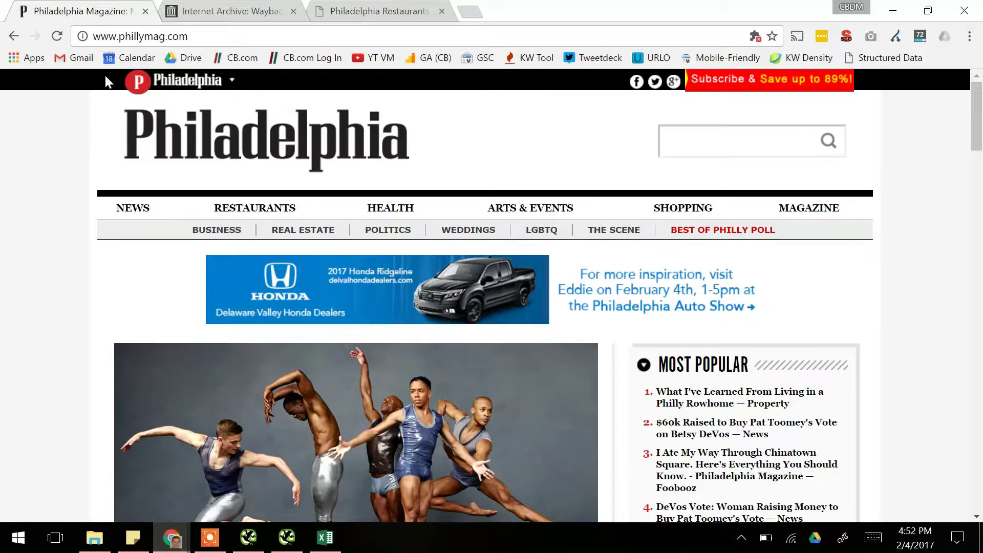
click(113, 36)
right_click(112, 37)
click(138, 93)
click(249, 537)
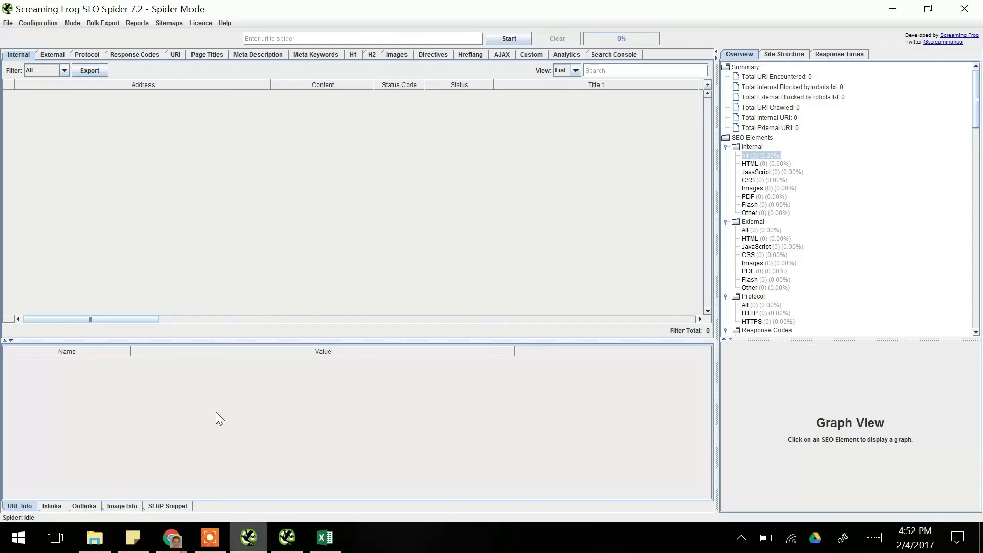
click(259, 39)
key(ctrl+v)
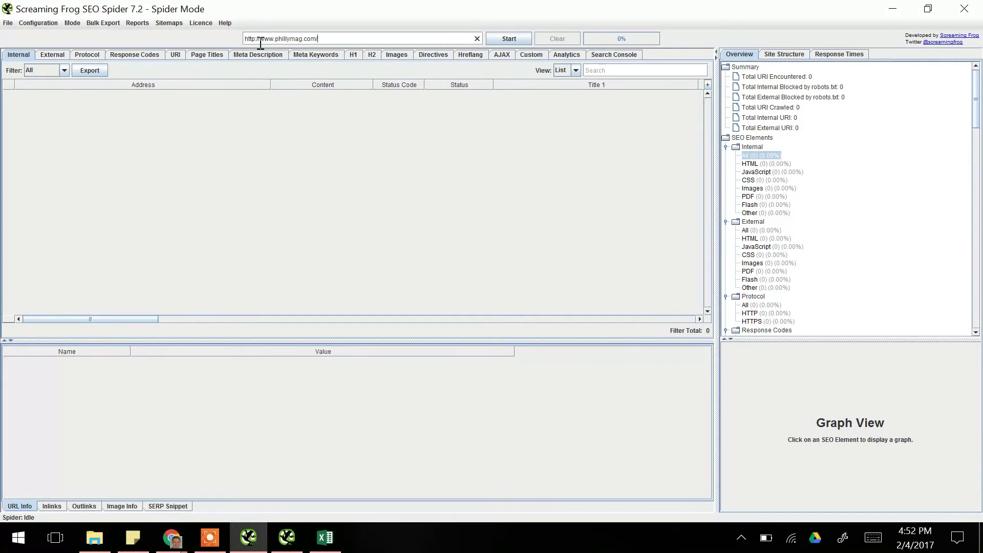
click(510, 39)
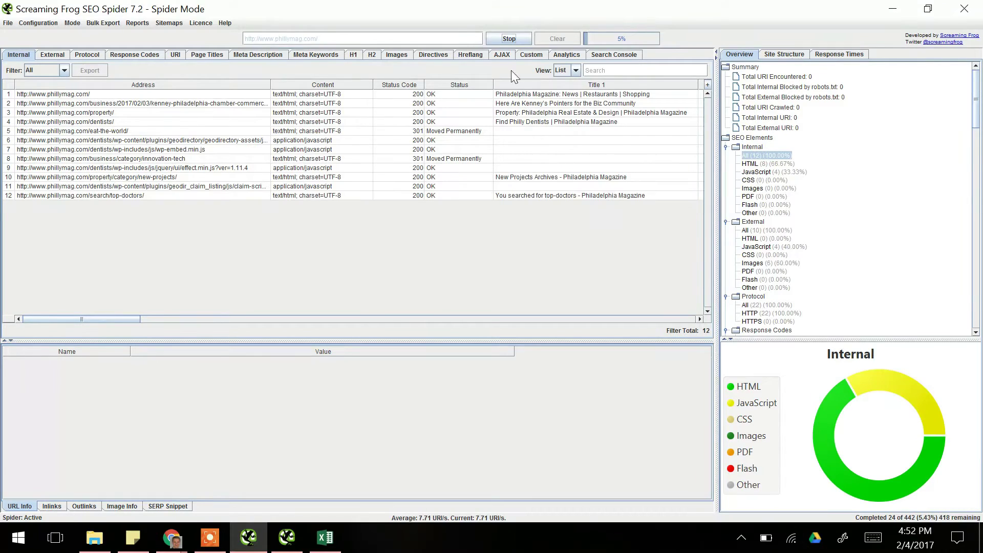
click(512, 38)
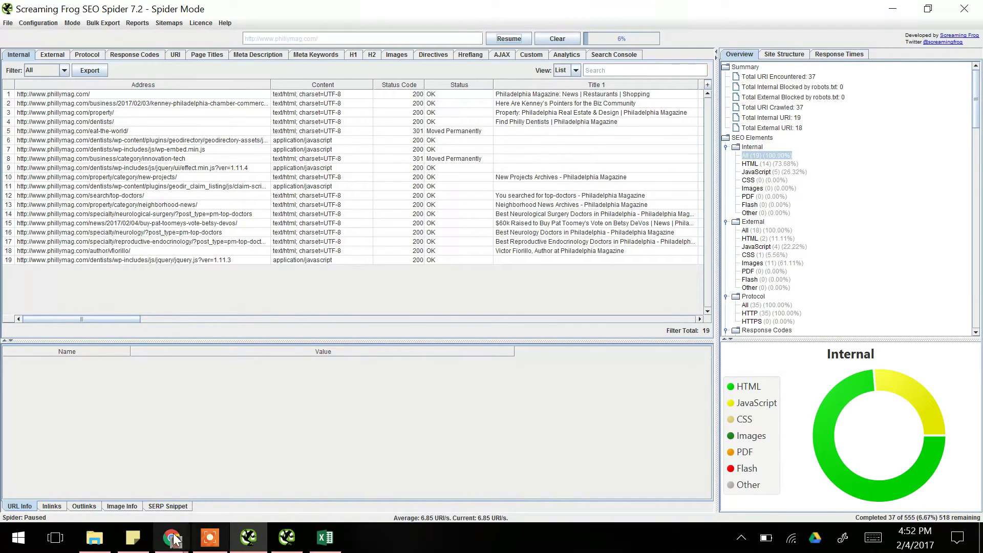
Copy the phillymag.com address from the Philadelphia Magazine browser tab.
mouse_move(173, 538)
click(226, 498)
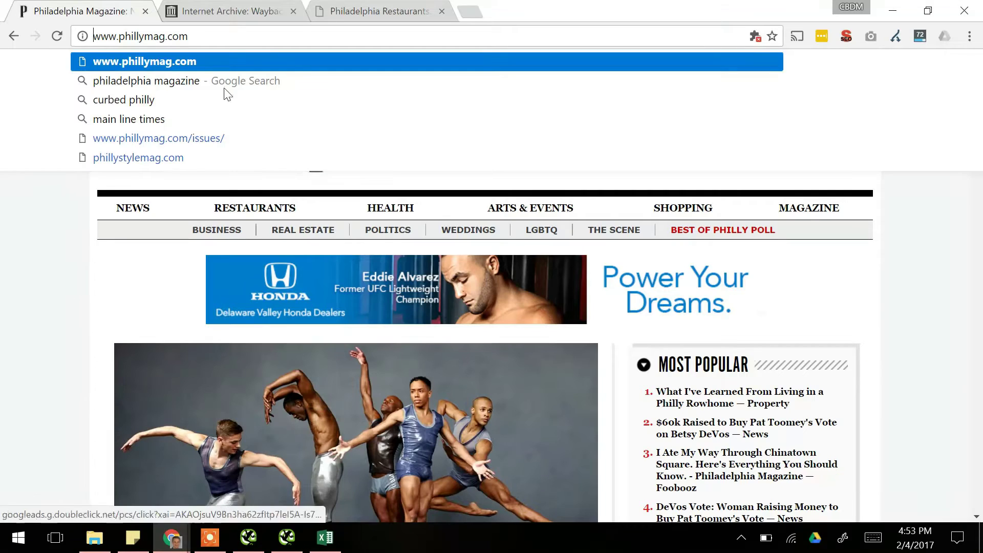
click(241, 12)
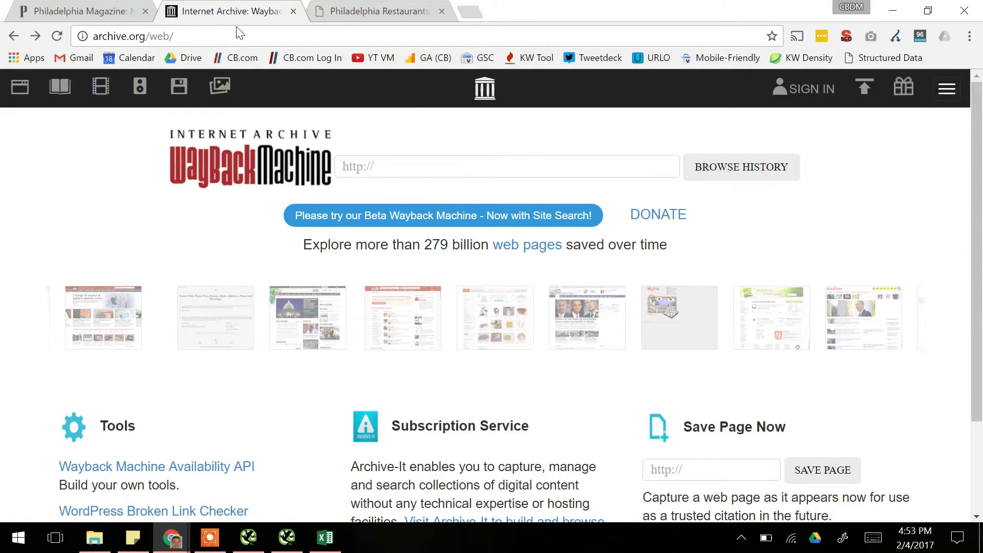
key(ctrl+shift+Tab)
click(136, 38)
right_click(134, 38)
click(165, 94)
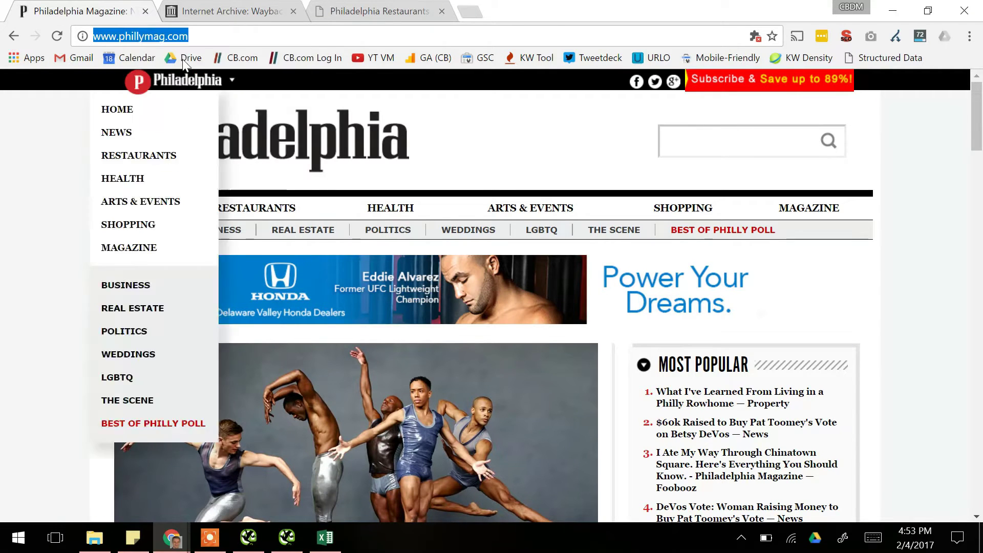
Look up phillymag.com in the Wayback Machine and copy the March 31, 2011 snapshot's address.
click(218, 10)
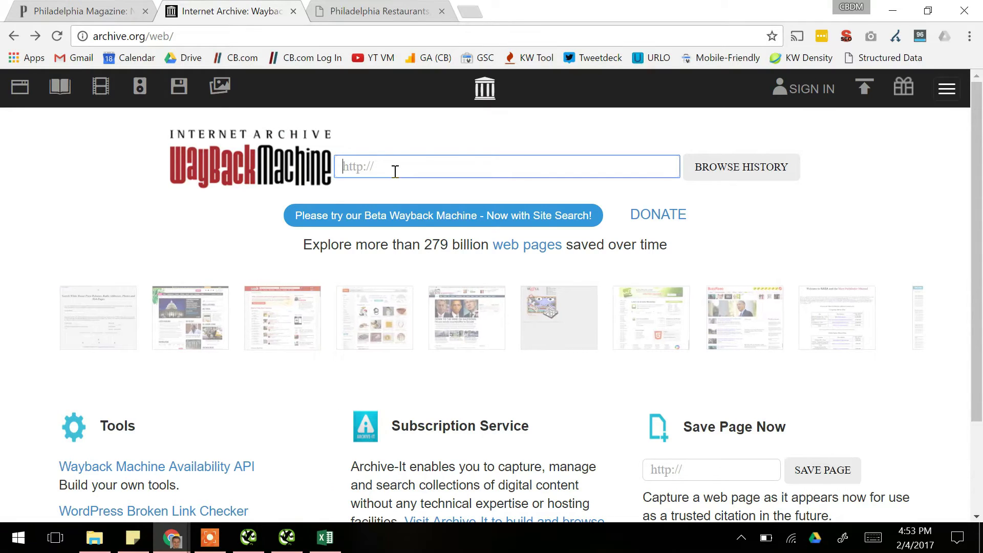
key(ctrl+v)
click(754, 171)
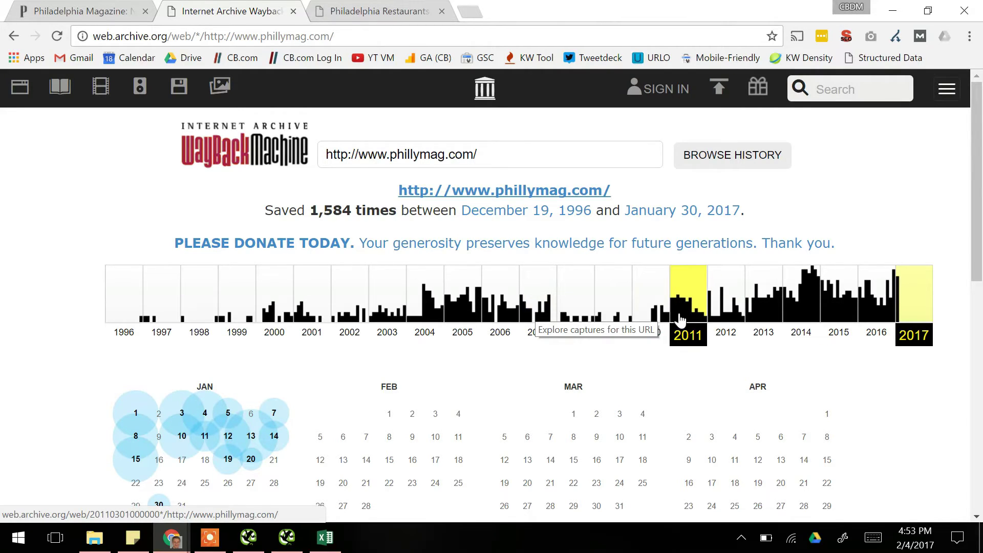
click(394, 11)
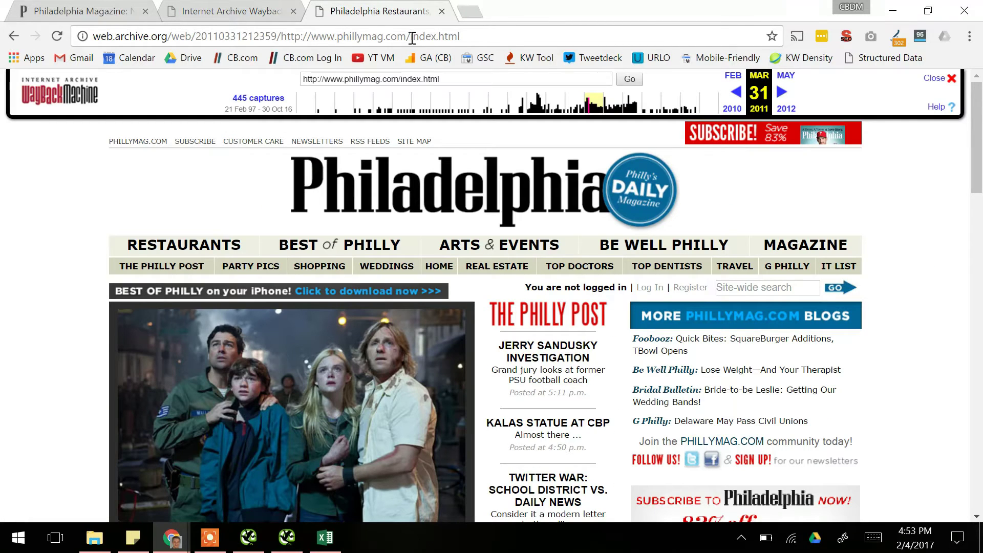
click(411, 37)
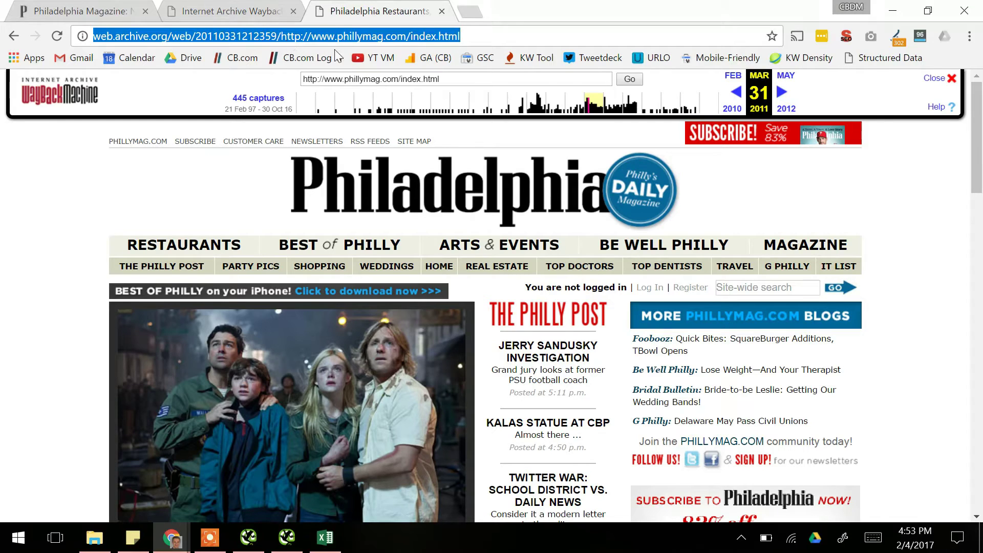
right_click(399, 33)
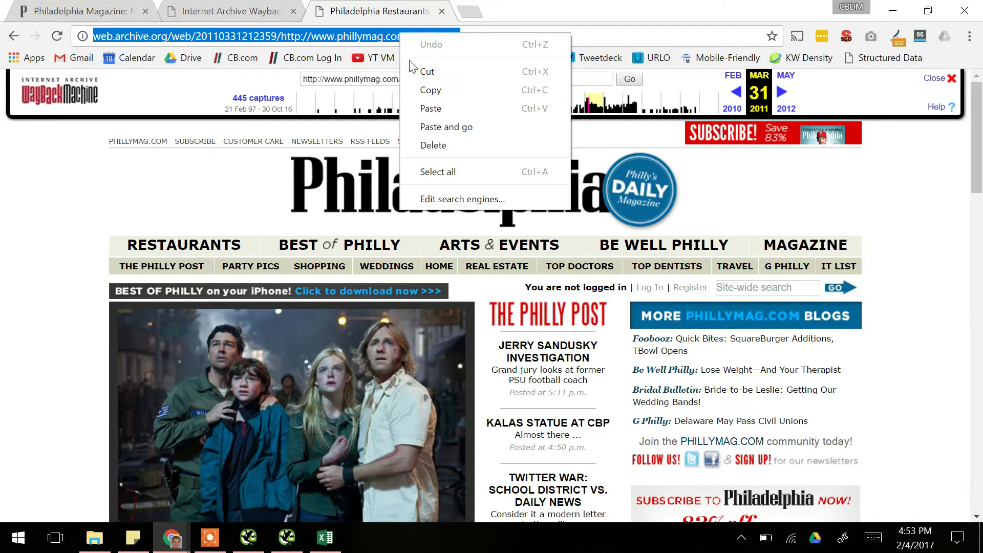
click(423, 88)
Clear the old results and crawl the archived web.archive.org phillymag.com homepage address.
click(286, 542)
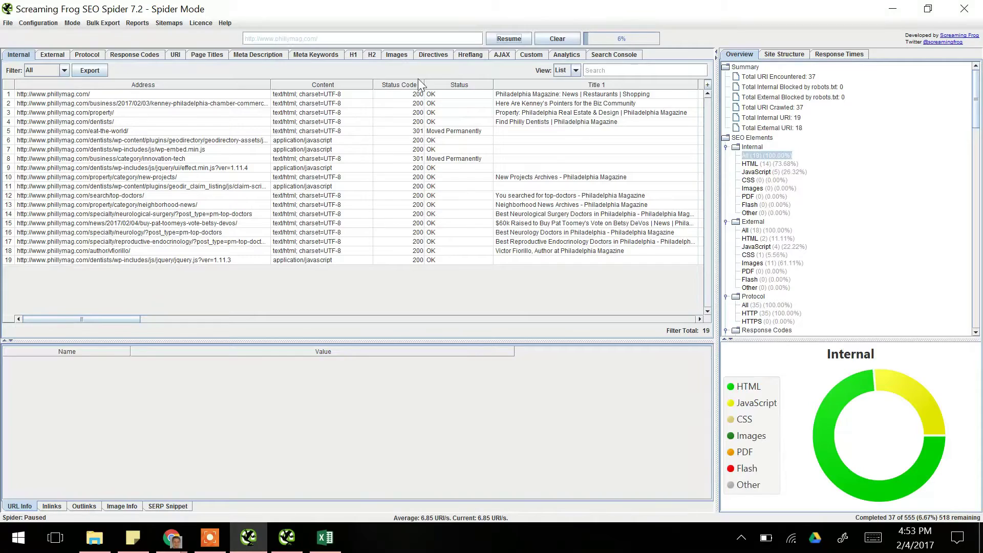
click(541, 38)
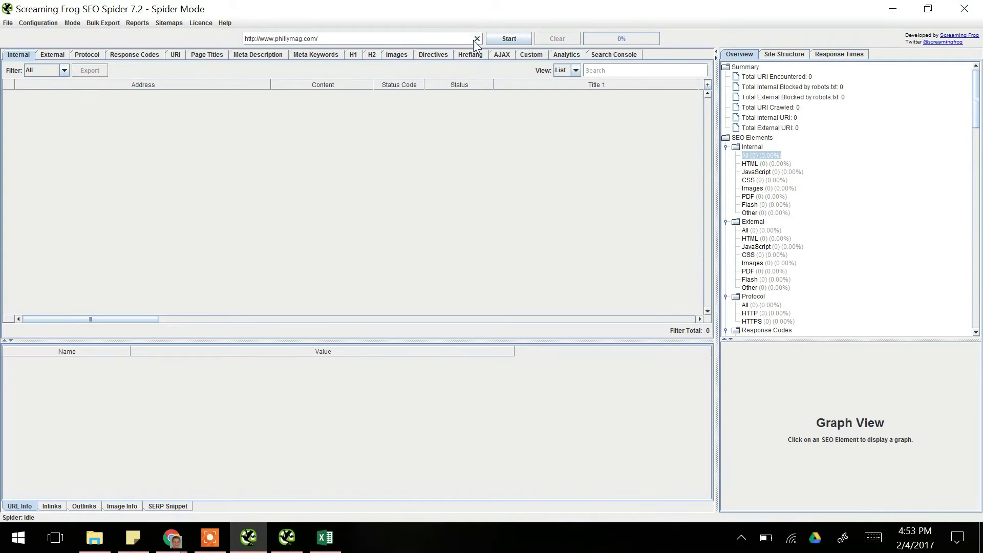
click(447, 41)
key(ctrl+v)
click(494, 40)
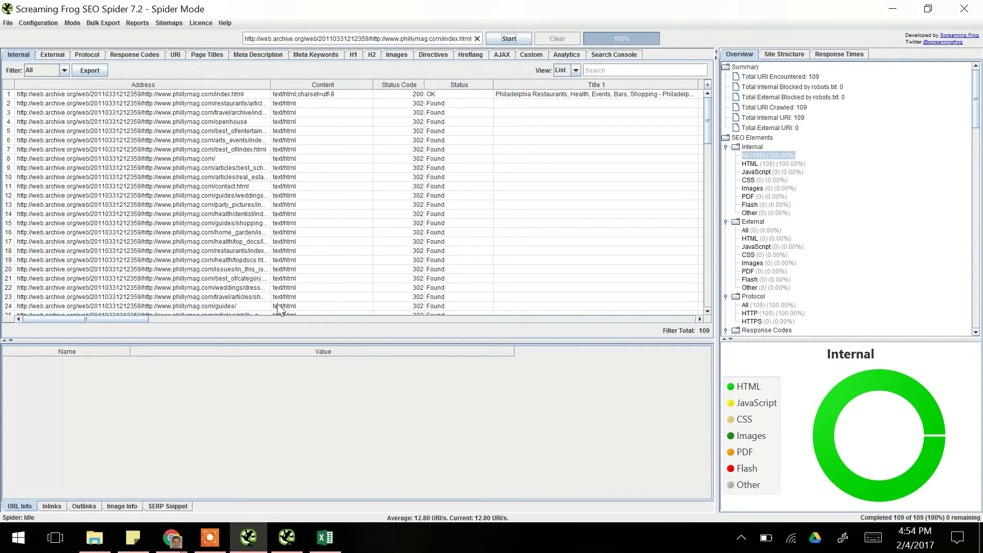
In the saved 720-URL List Mode window, start a Redirect Chains report export, then cancel it.
click(287, 537)
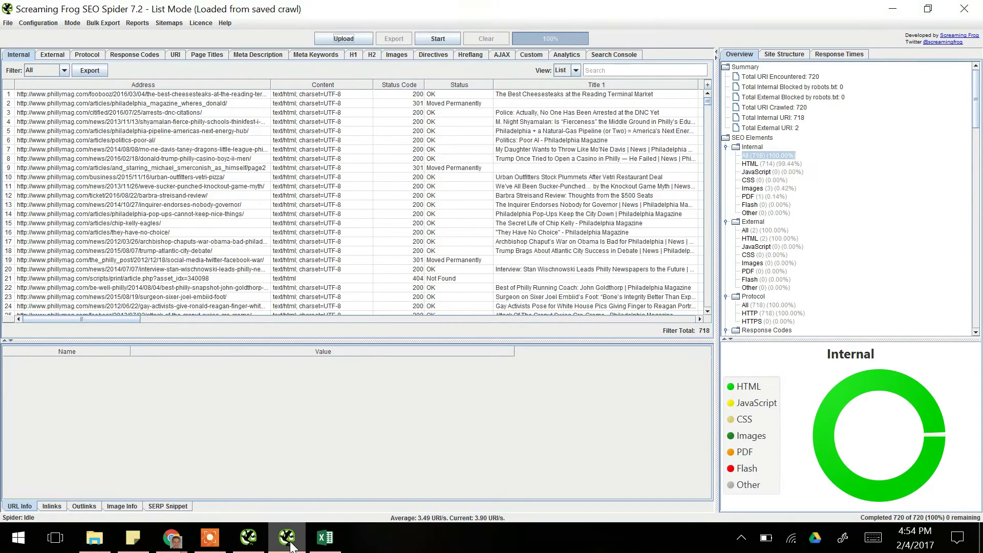
click(139, 24)
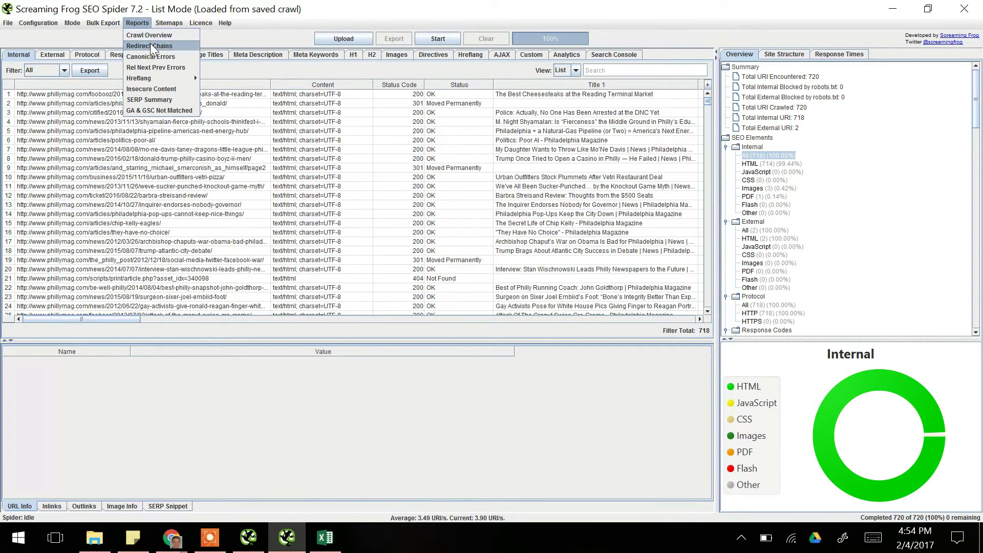
click(149, 45)
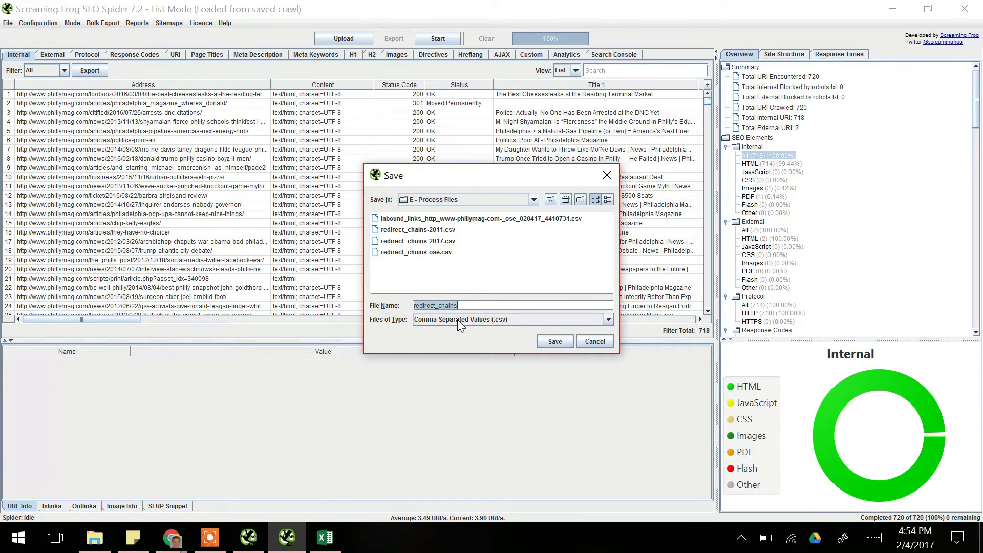
click(589, 342)
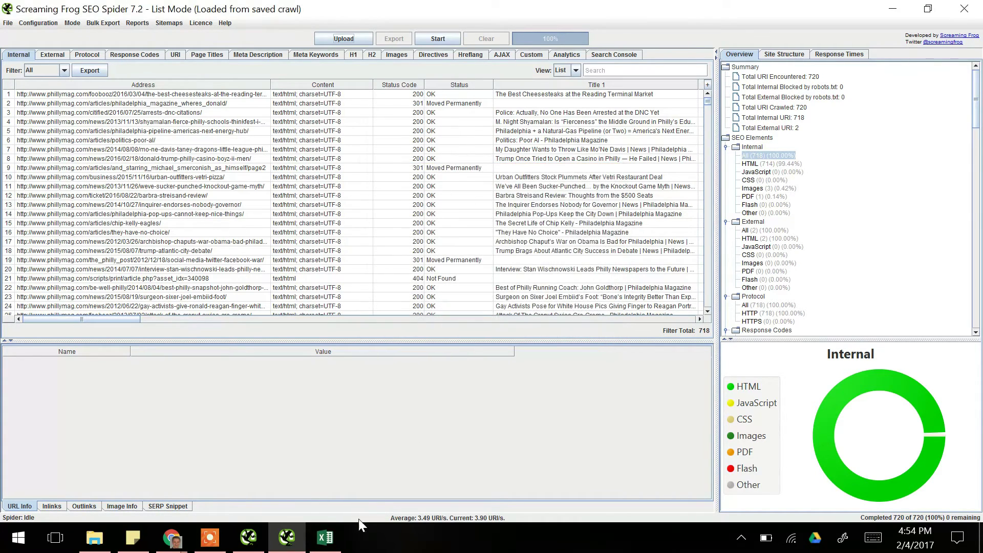
In the redirect_chains-ose workbook, add filter dropdowns to the header row 2.
click(335, 535)
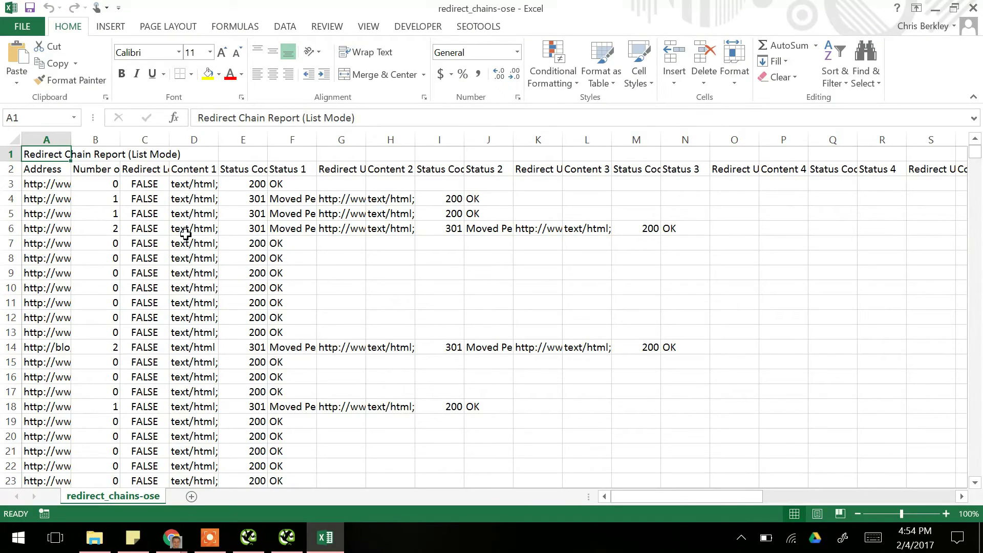
click(10, 169)
click(289, 29)
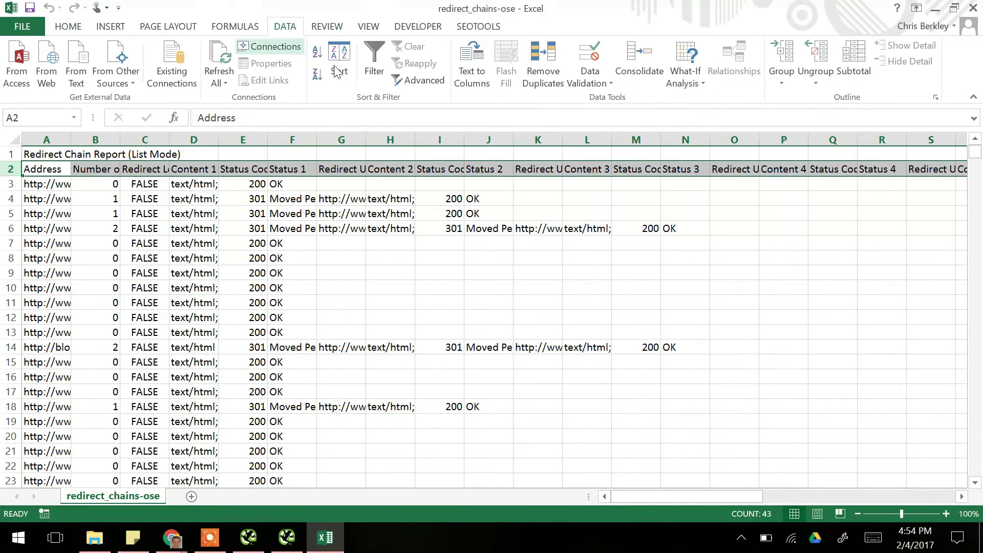
click(374, 64)
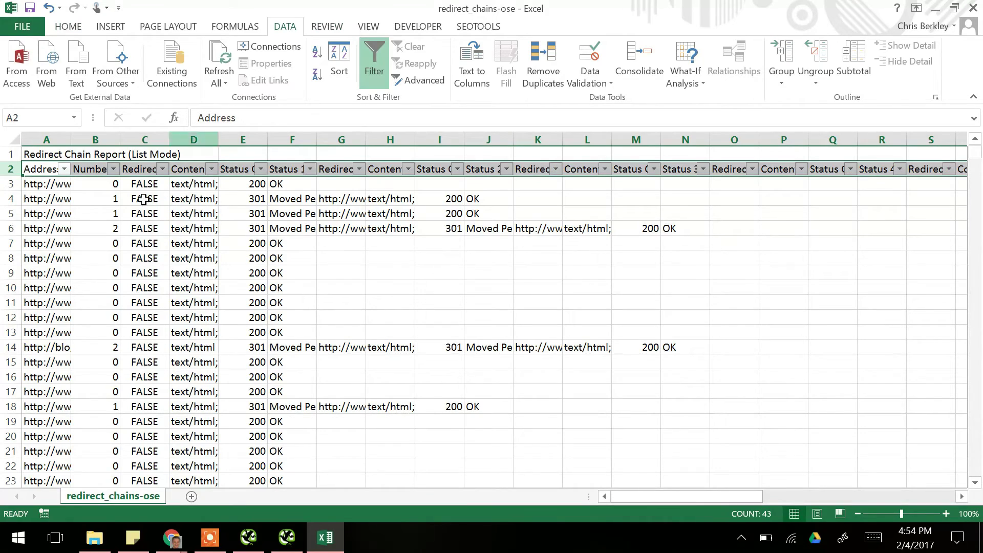
Sort the Redirect Loop column largest to smallest, then smallest to largest.
click(142, 169)
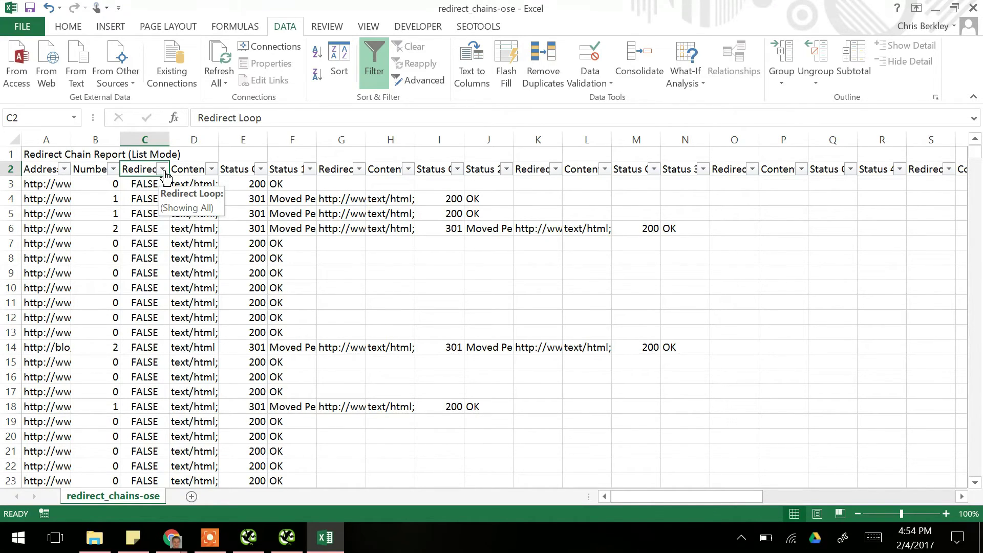
click(162, 169)
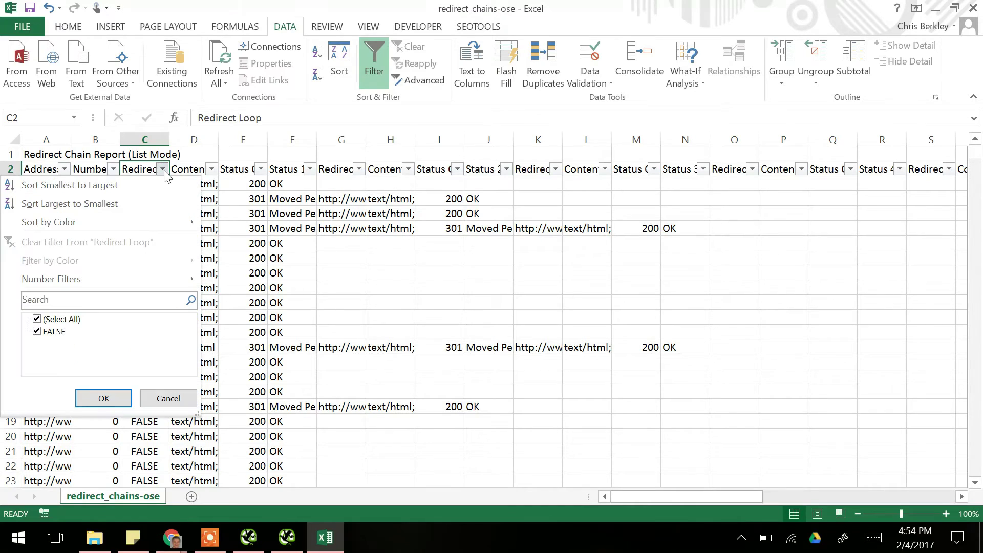
click(149, 203)
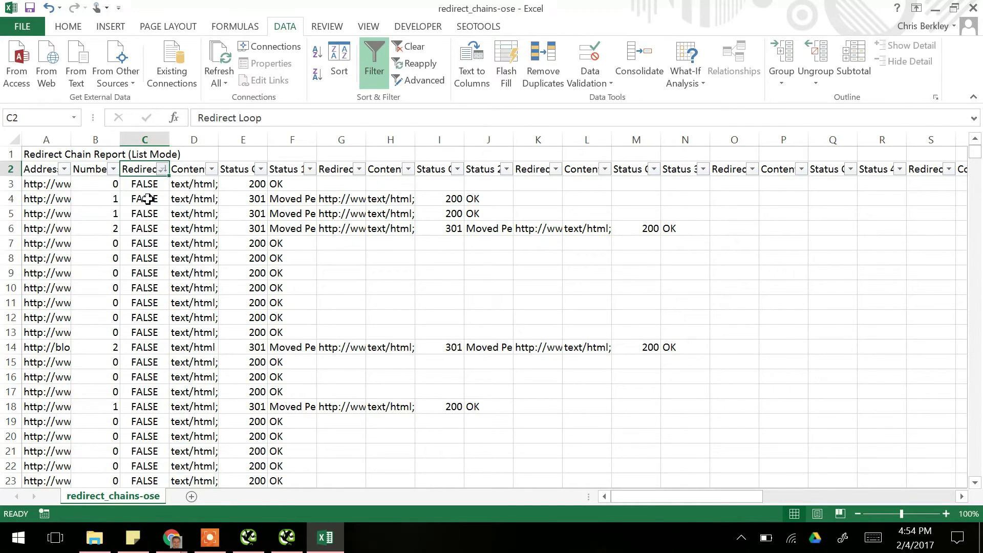
click(162, 170)
click(160, 193)
Sort rows by Number of Redirects, largest first, and scroll to check the 4-redirect chain leads.
click(113, 169)
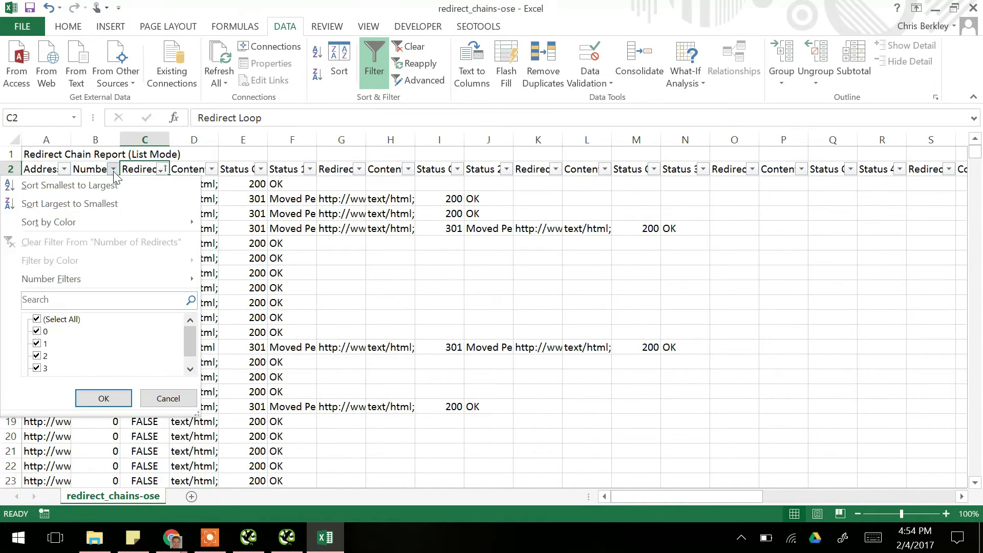
click(118, 204)
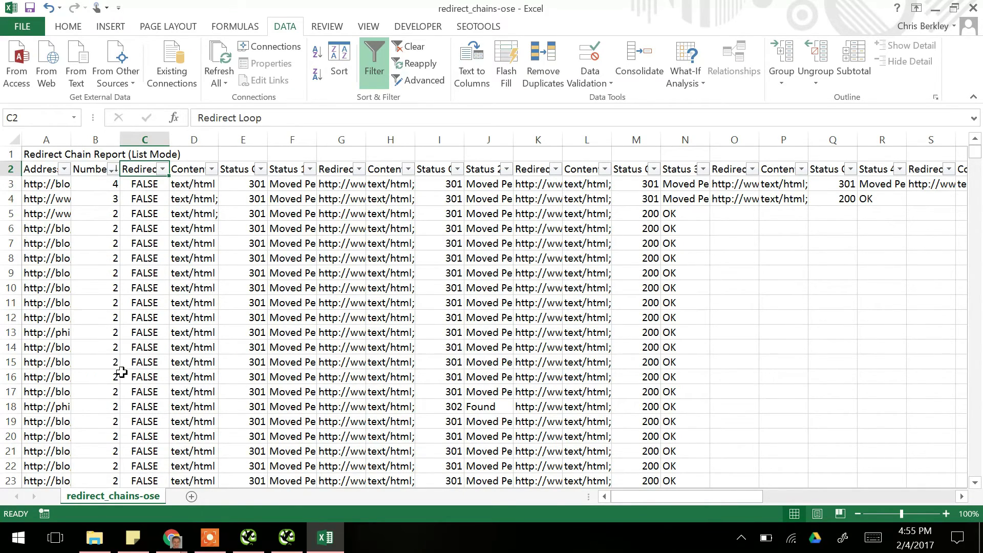
scroll(110, 379, down, 14)
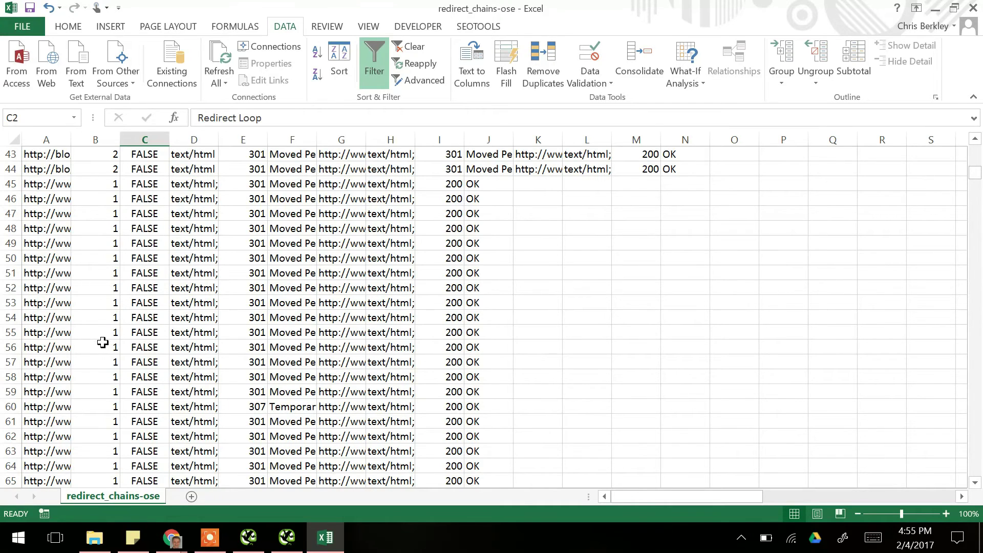
scroll(103, 340, up, 14)
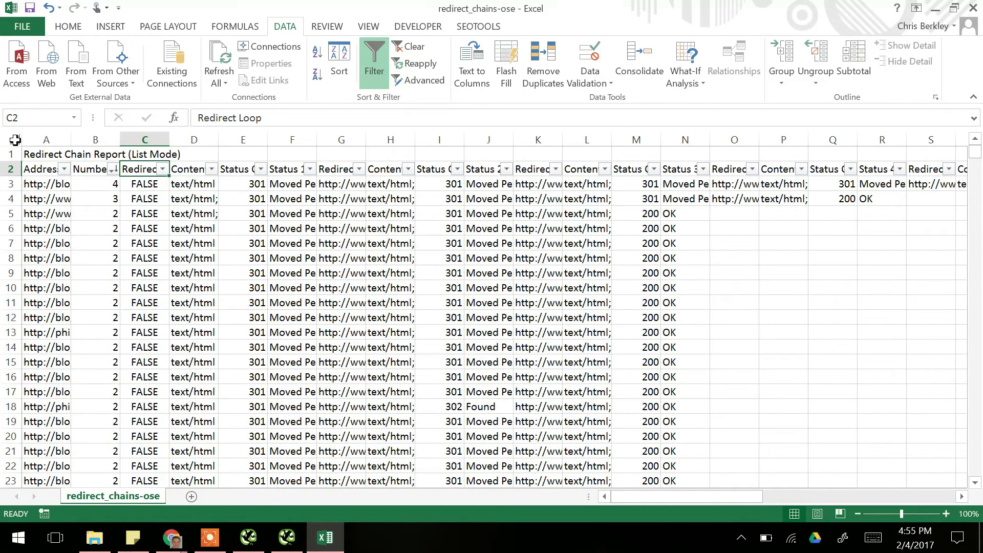
Add a conditional formatting rule highlighting cells equal to 302 with yellow fill.
click(15, 140)
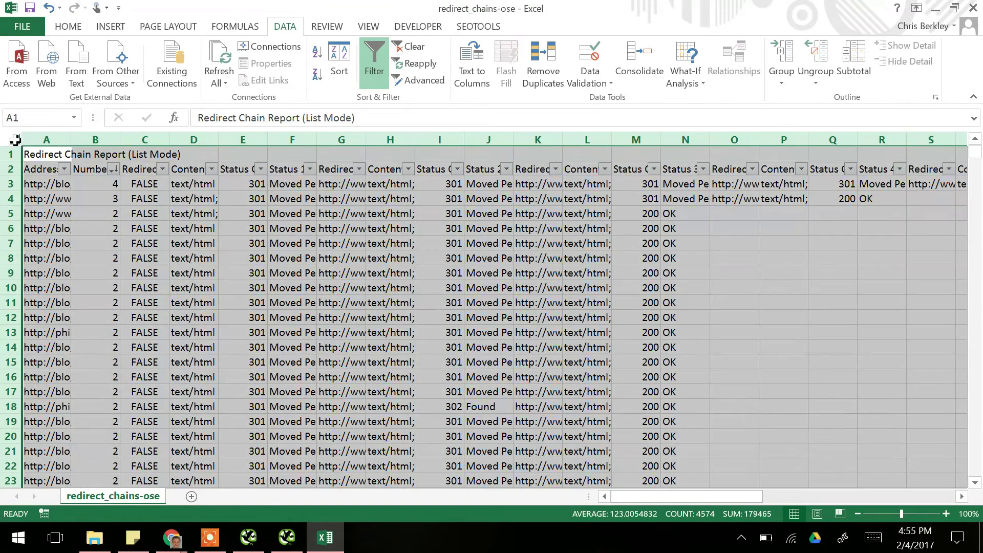
click(68, 27)
click(556, 72)
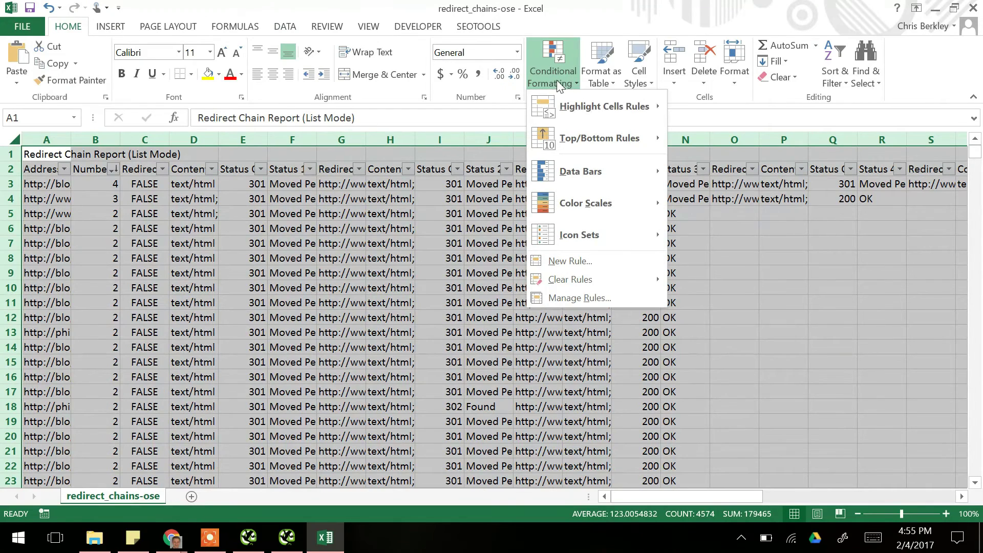
mouse_move(570, 109)
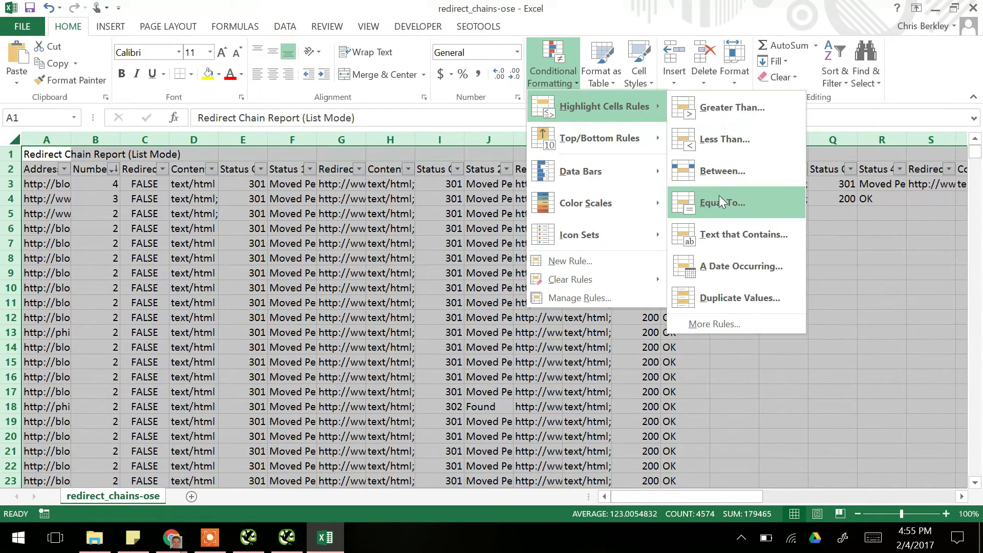
click(719, 195)
text(202)
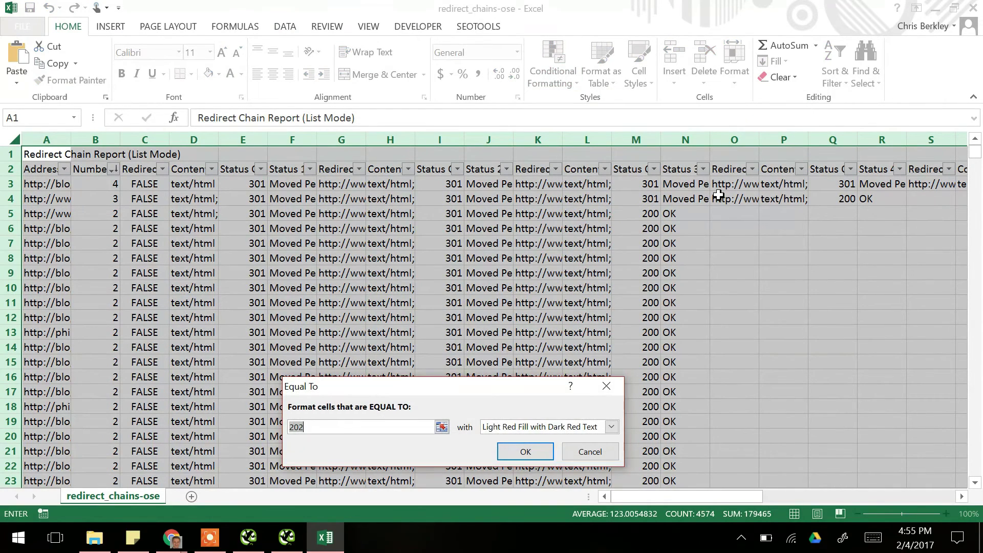
key(BackSpace)
key(BackSpace)
key(BackSpace)
text(302)
click(556, 430)
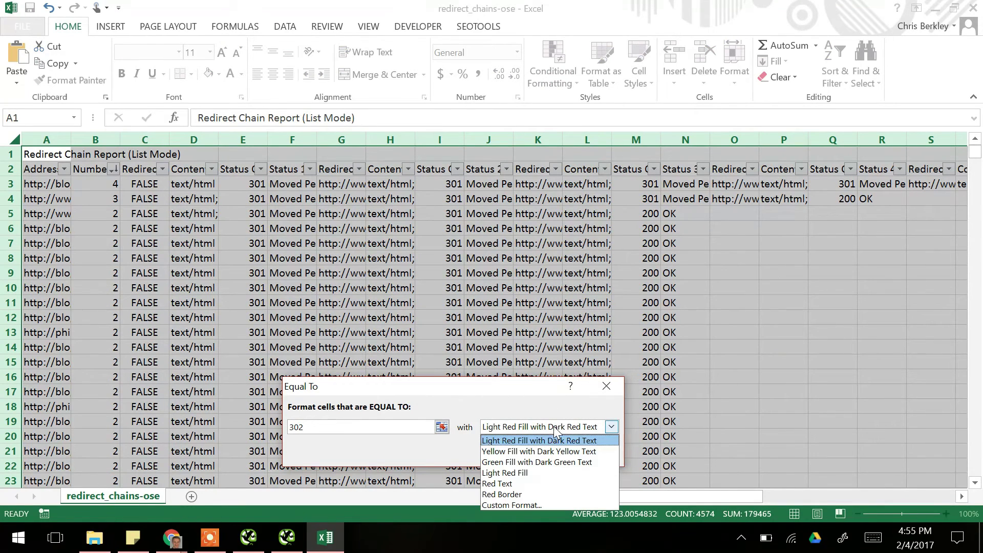
click(542, 452)
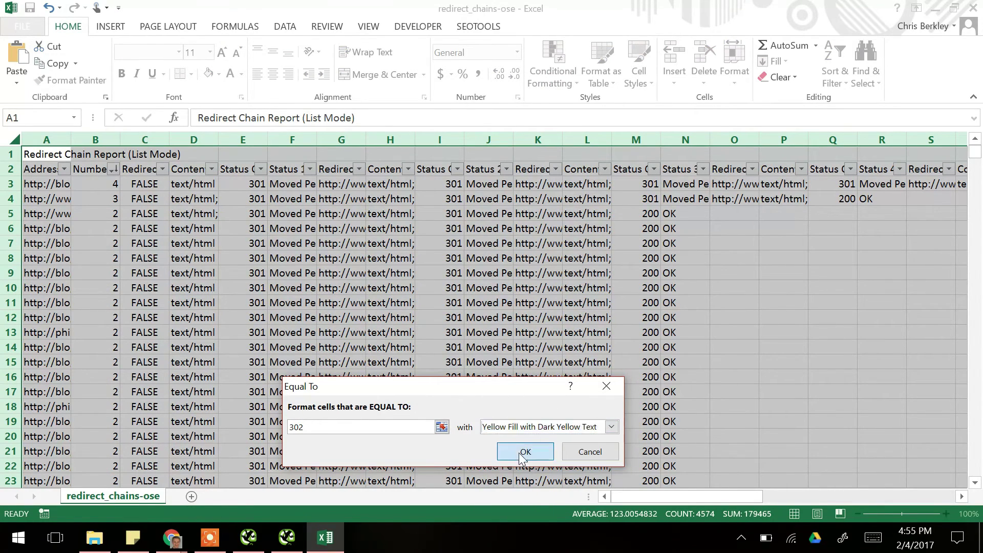
click(524, 453)
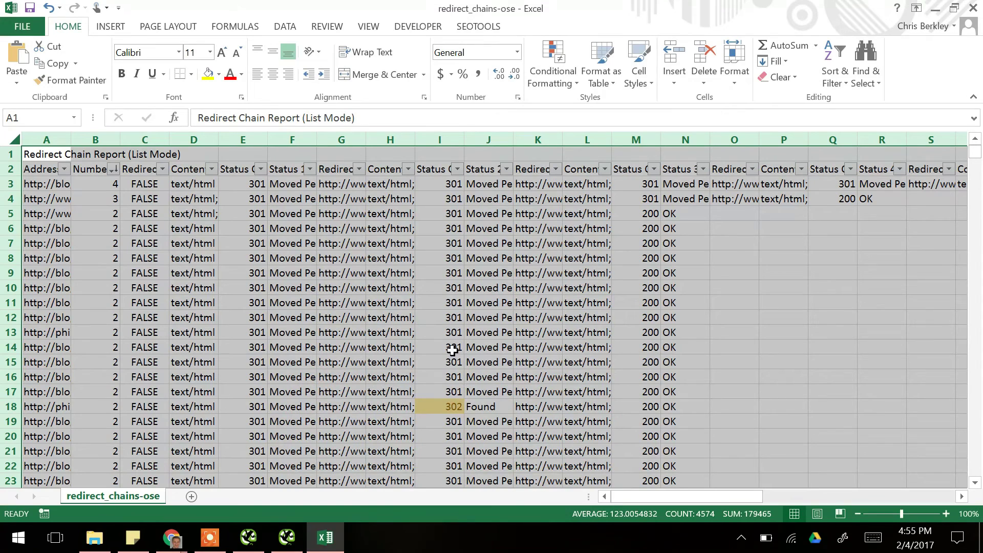
click(46, 153)
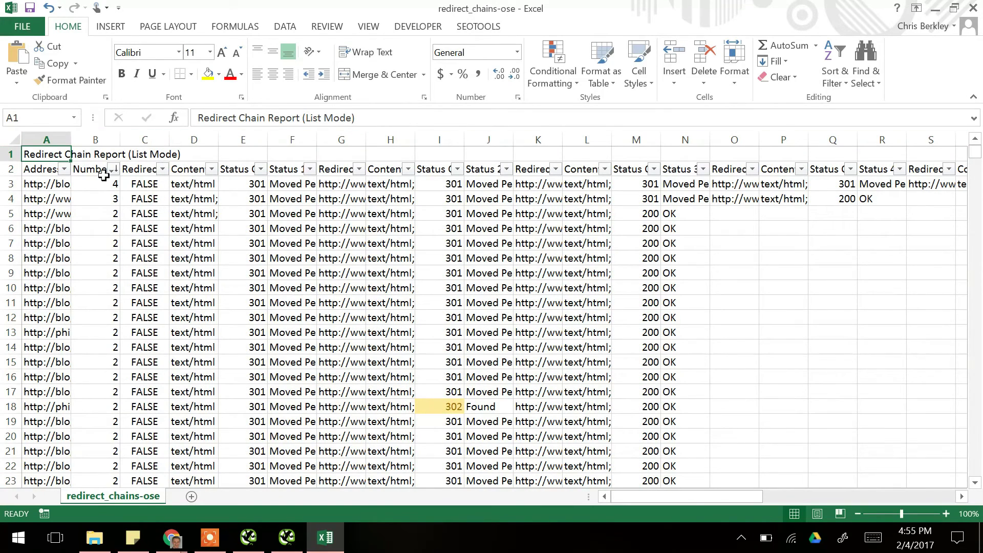
Add an equal-to rule giving cells equal to 404 a light red fill.
click(16, 139)
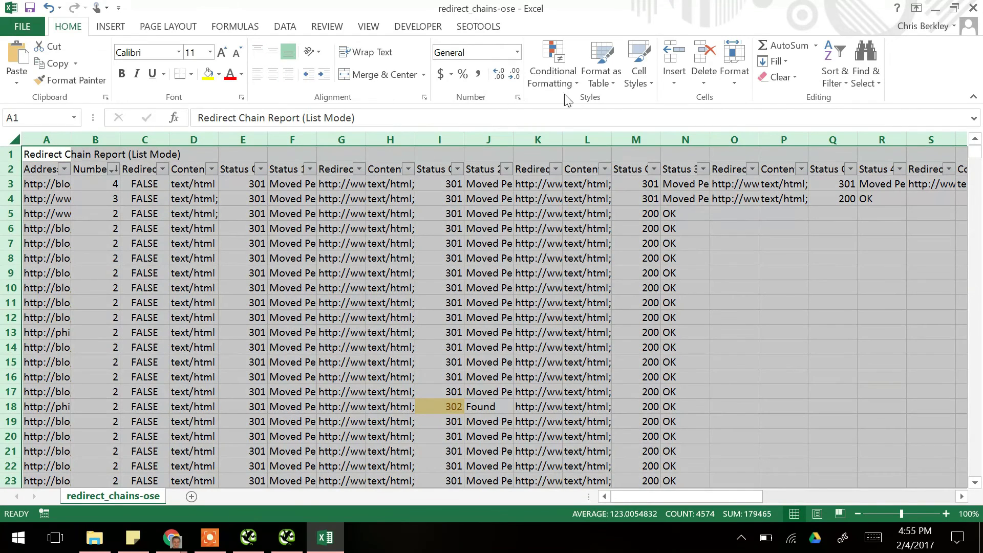
click(553, 81)
mouse_move(574, 105)
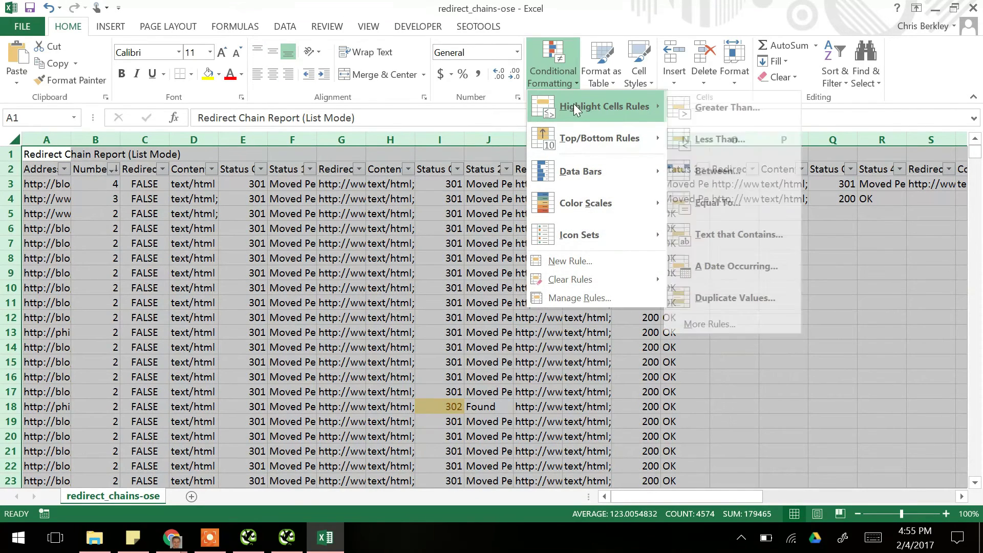
click(719, 202)
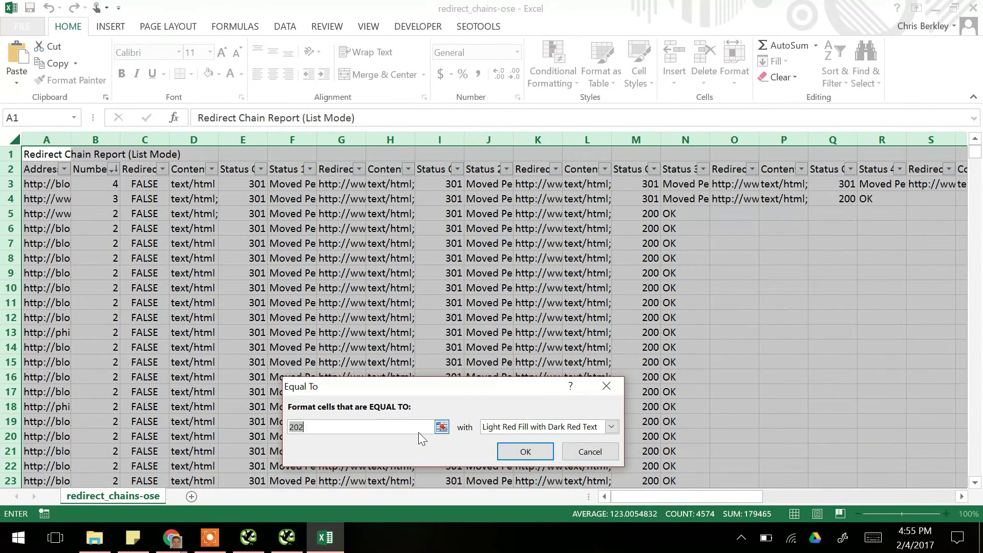
text(404)
click(518, 456)
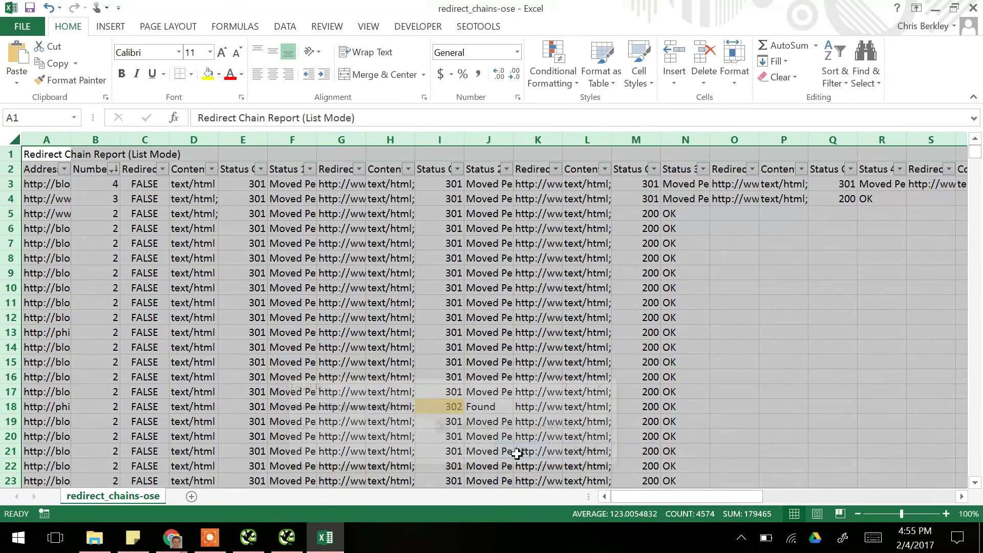
click(46, 151)
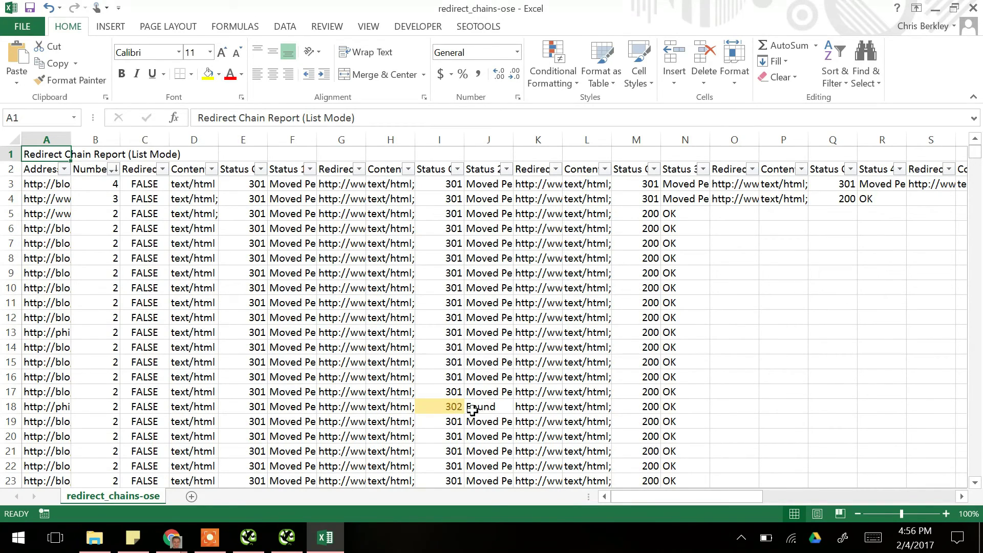
scroll(426, 358, down, 13)
scroll(426, 358, down, 14)
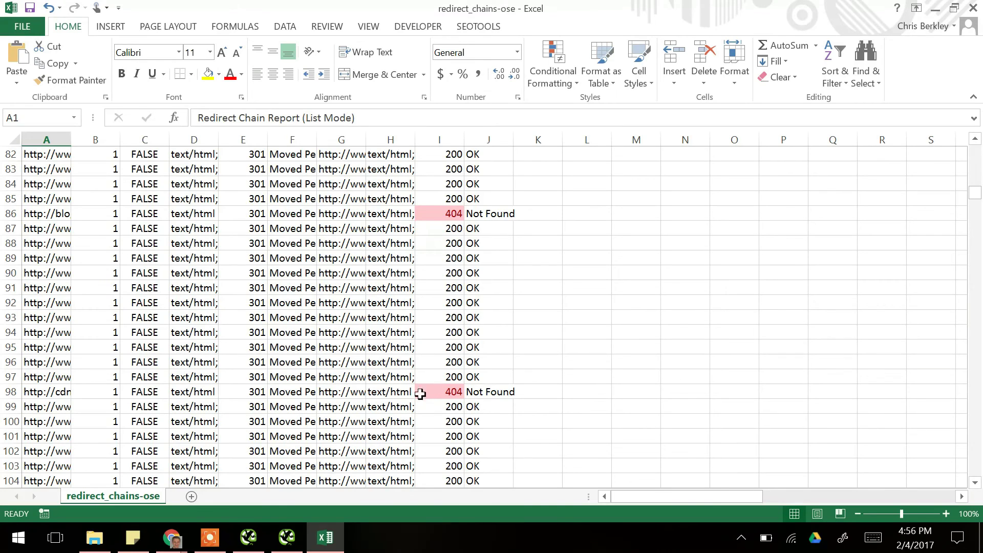
scroll(346, 377, up, 20)
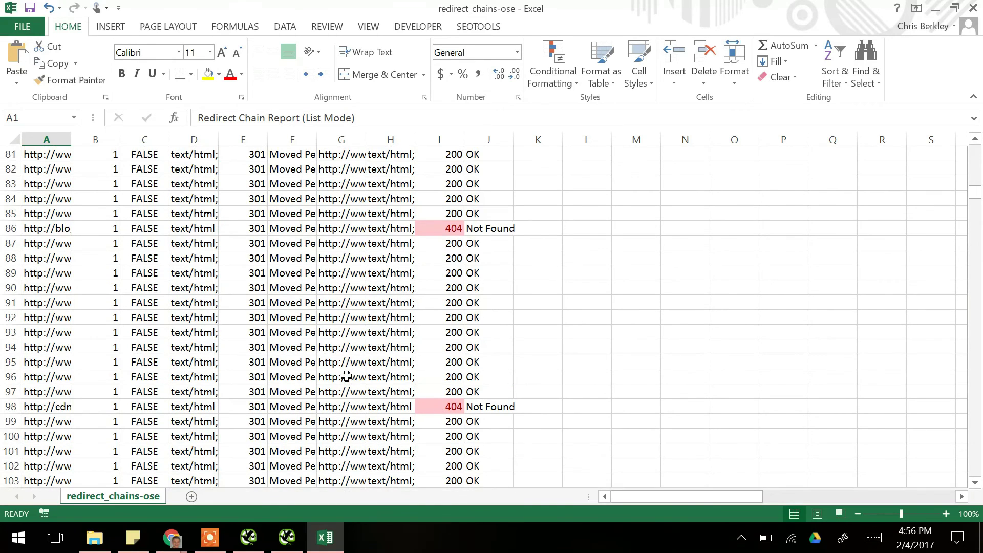
scroll(346, 377, up, 2)
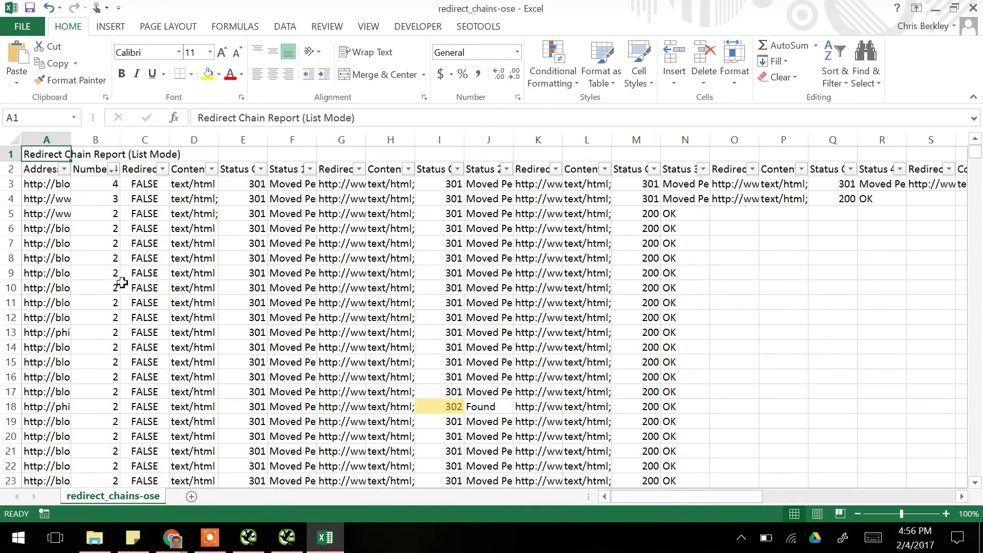